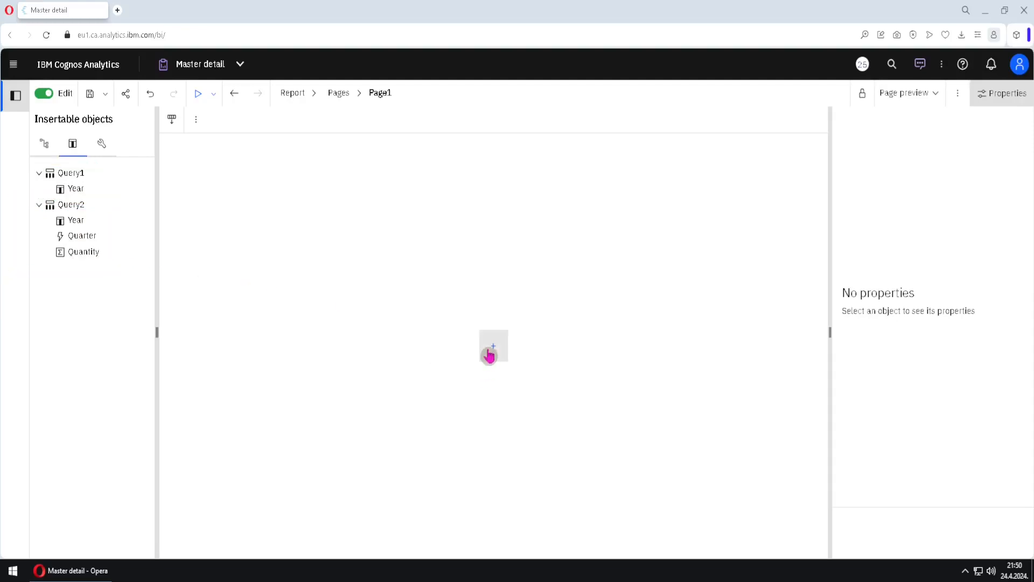
Insert a list named List1 on the page, based on Query1
left_click(492, 346)
left_click(533, 434)
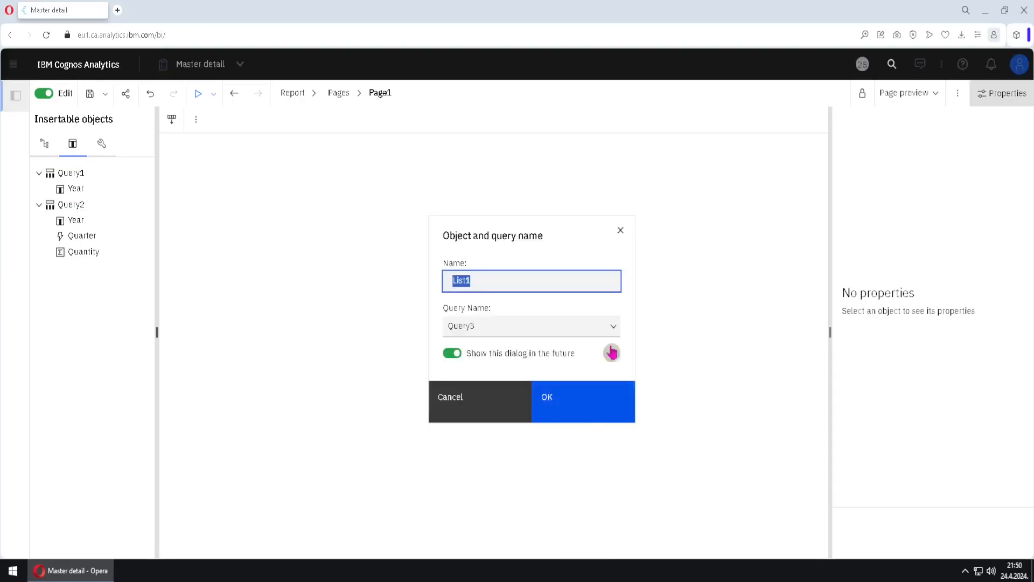
left_click(614, 325)
left_click(519, 349)
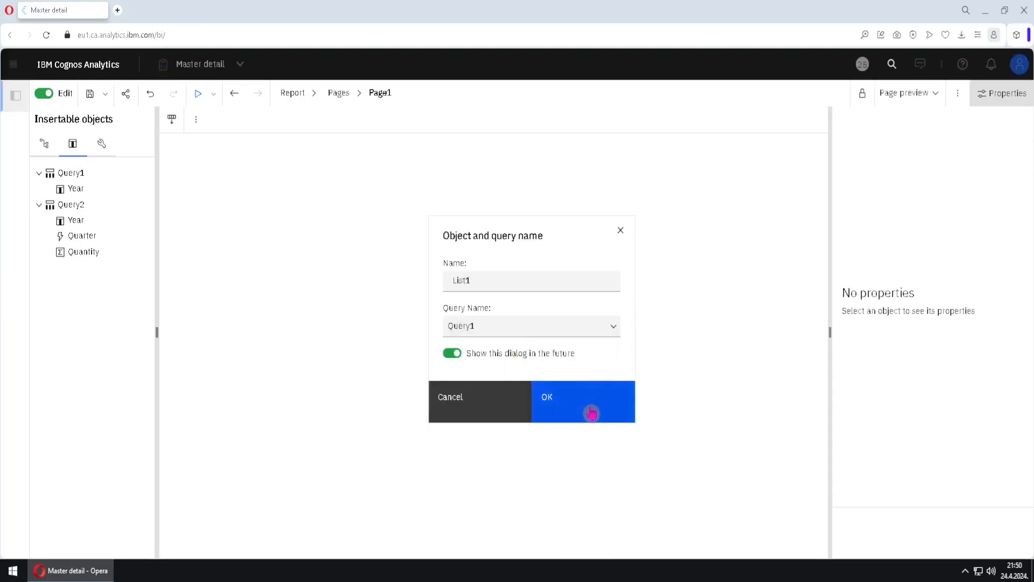
left_click(591, 412)
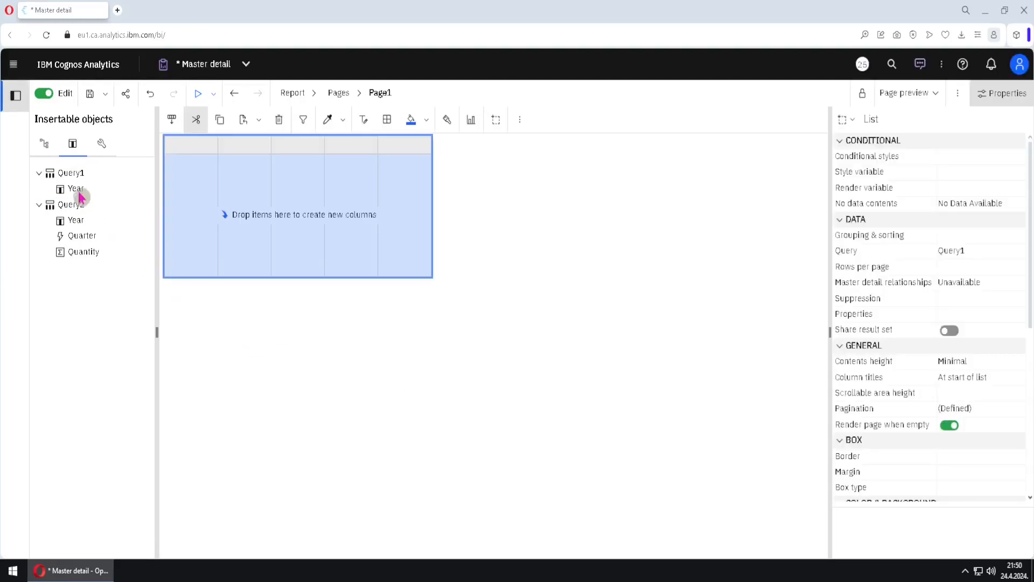
Add Query1's Year item as a column of the list
left_click_drag(78, 192, 177, 200)
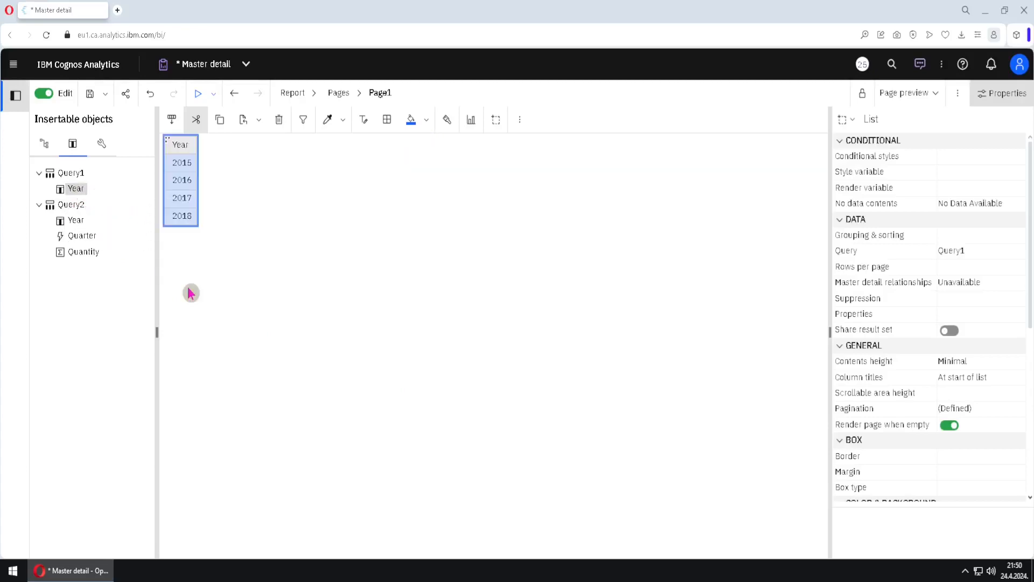
left_click(103, 145)
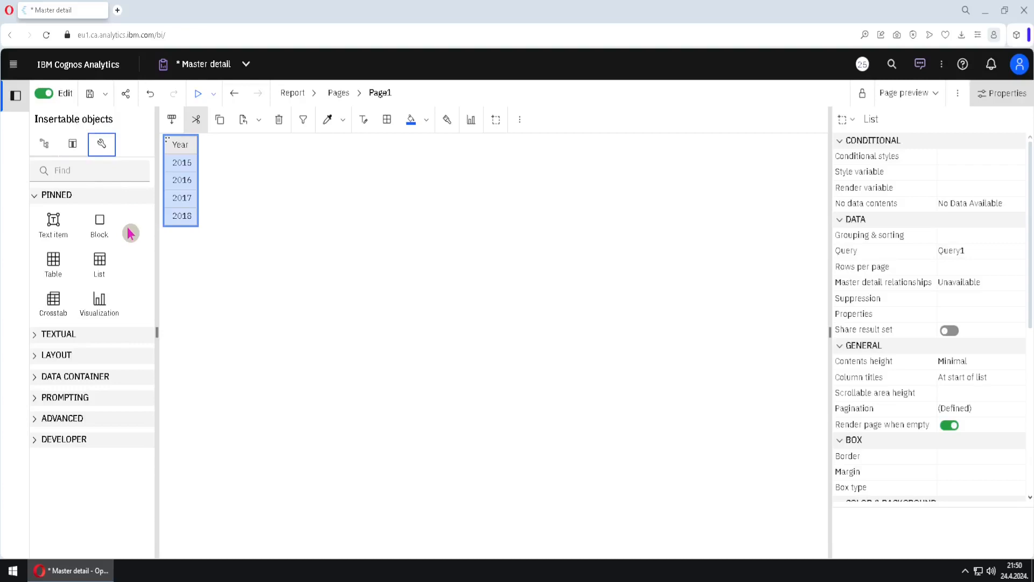
Nest a second list, List2, into the list beside the years, based on Query2
left_click_drag(99, 262, 184, 153)
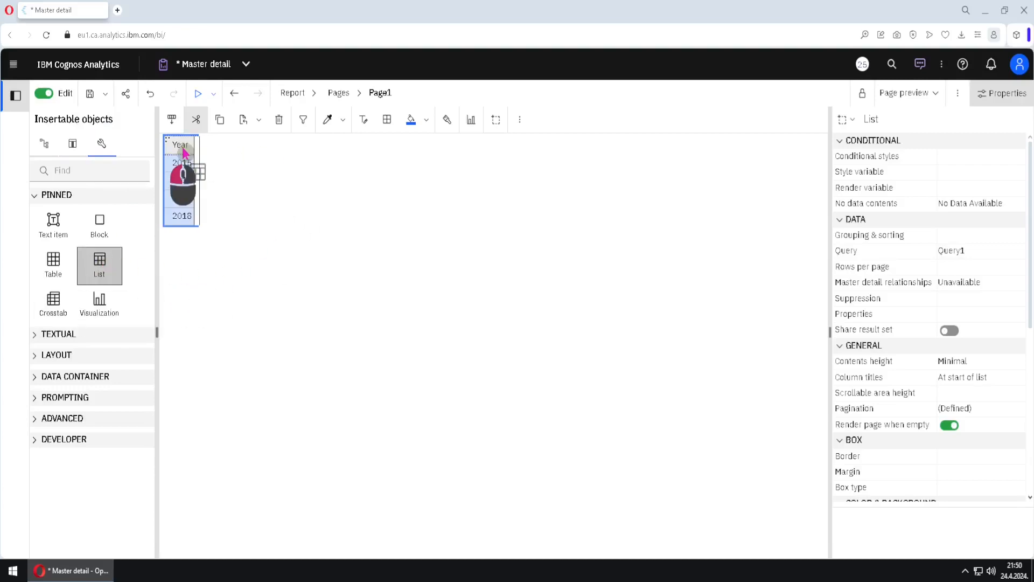
left_click_drag(183, 152, 183, 154)
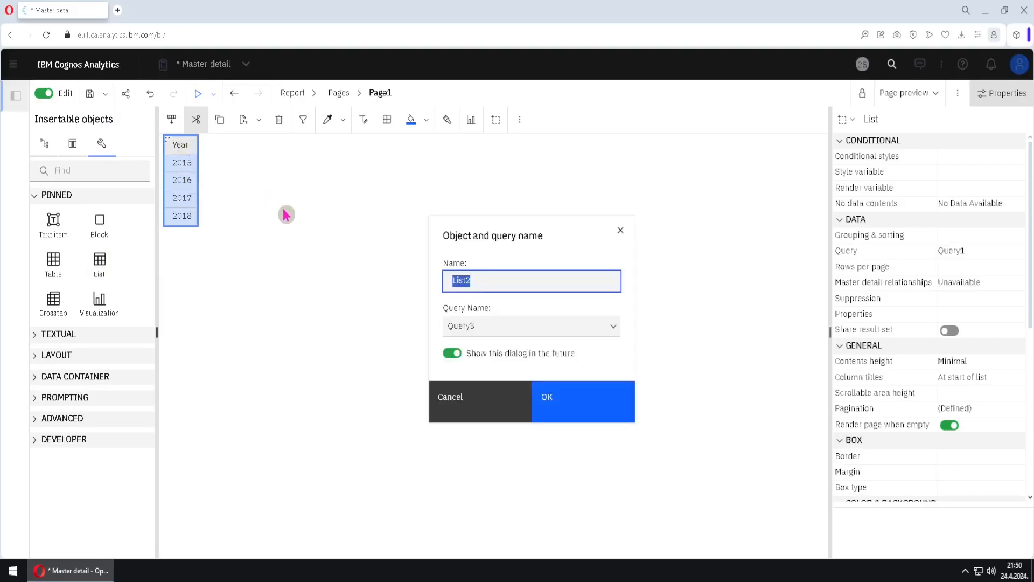
left_click(613, 329)
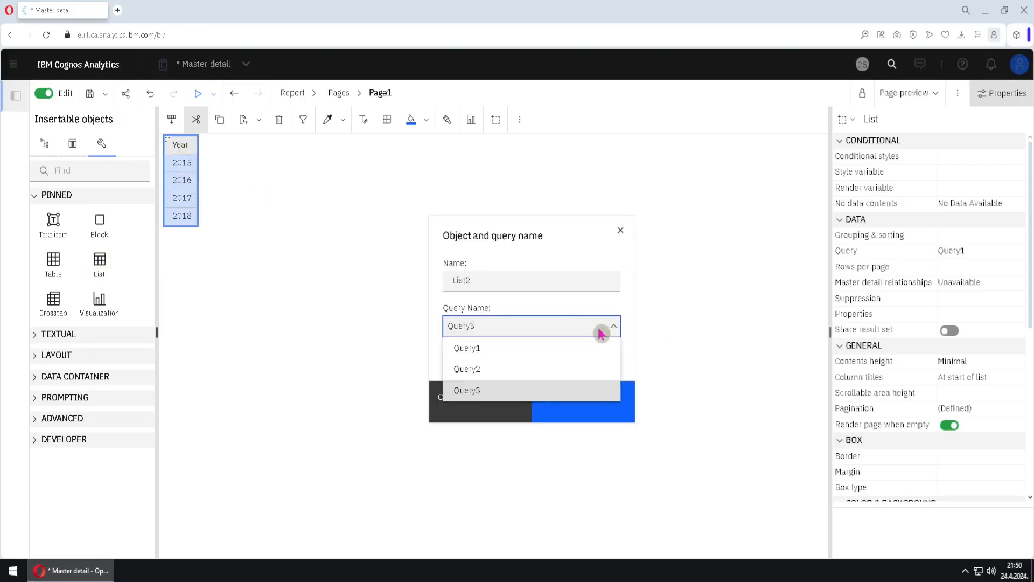
left_click(513, 370)
left_click(562, 400)
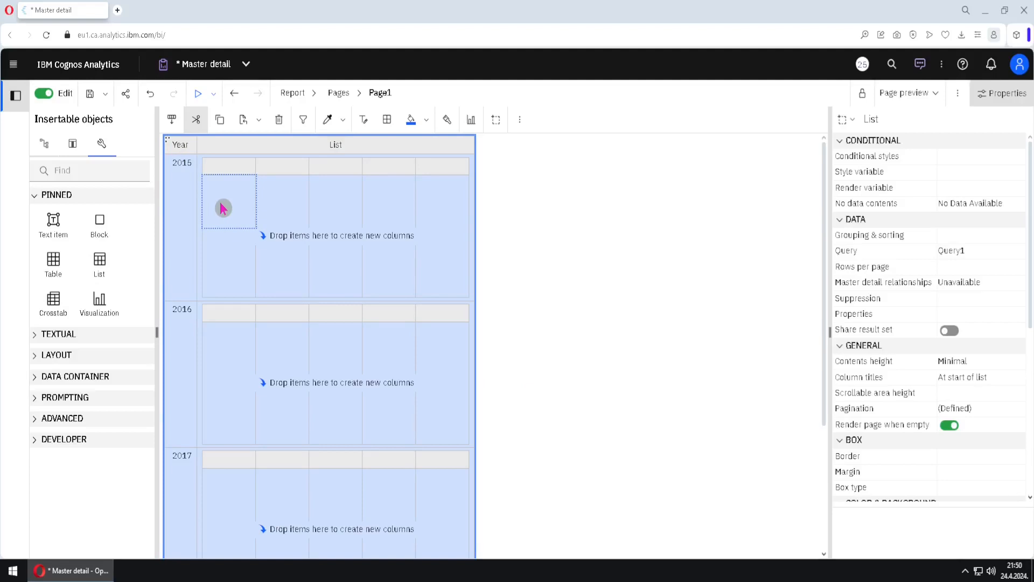
Add Query2's Quarter item as a column of the nested list
left_click(72, 143)
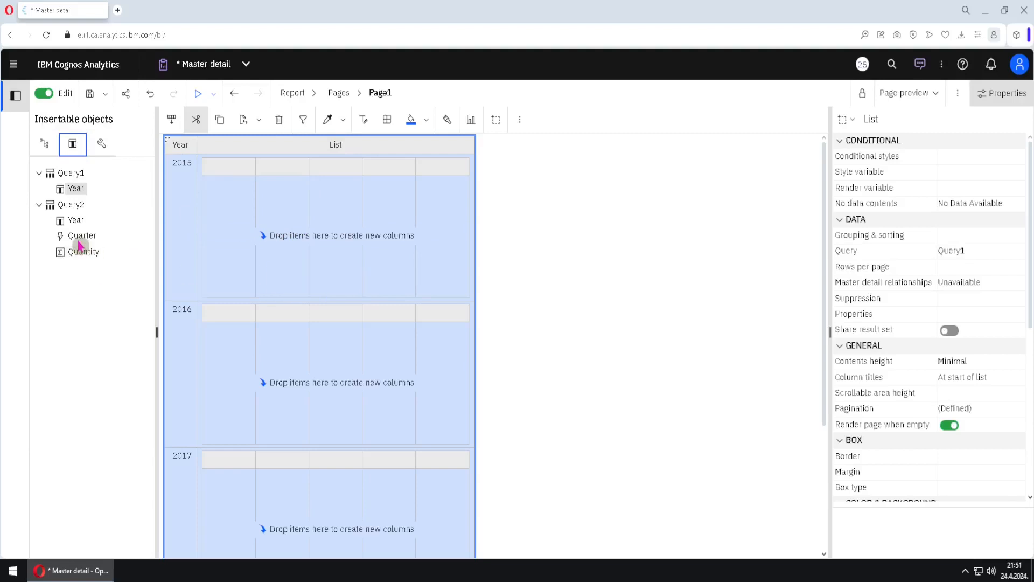
left_click_drag(78, 242, 212, 222)
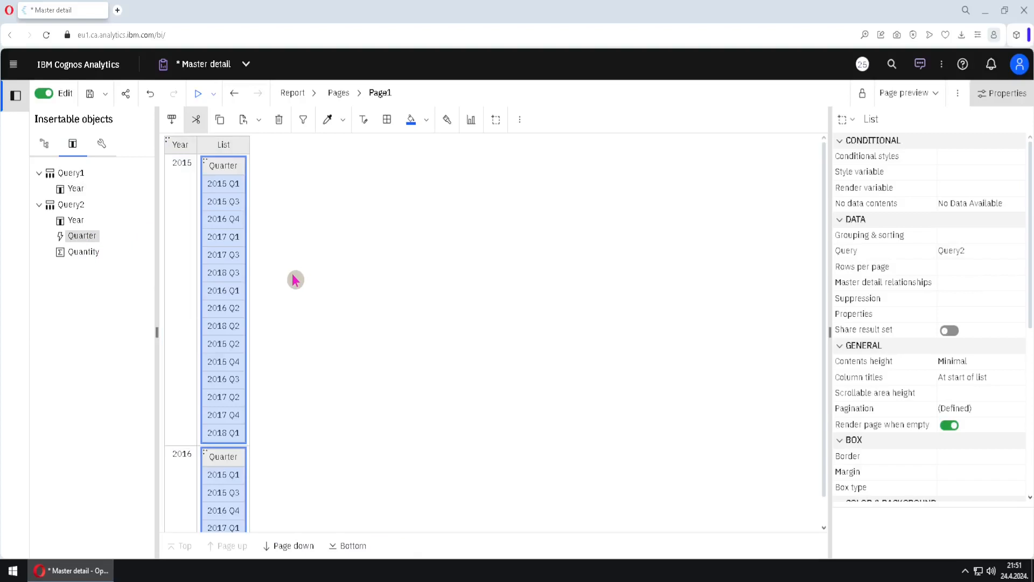
Page through the report preview to examine the quarters listed under each year
left_click(182, 240)
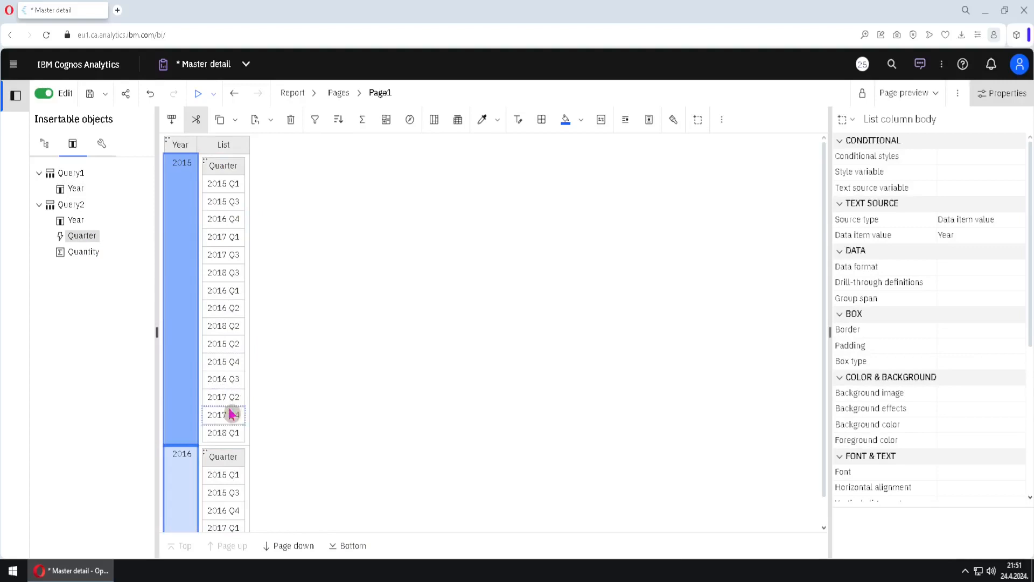
left_click(301, 546)
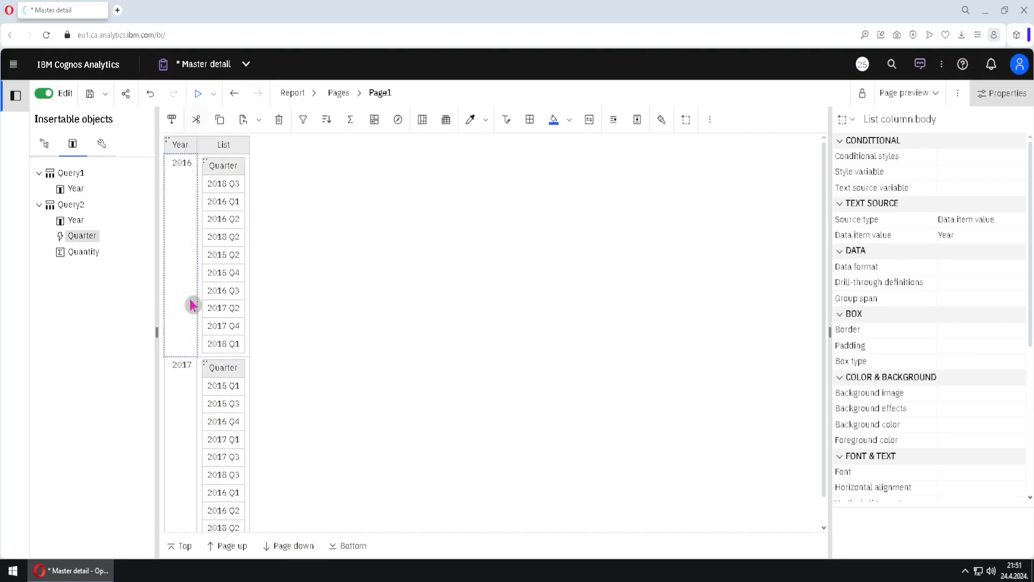
left_click(288, 545)
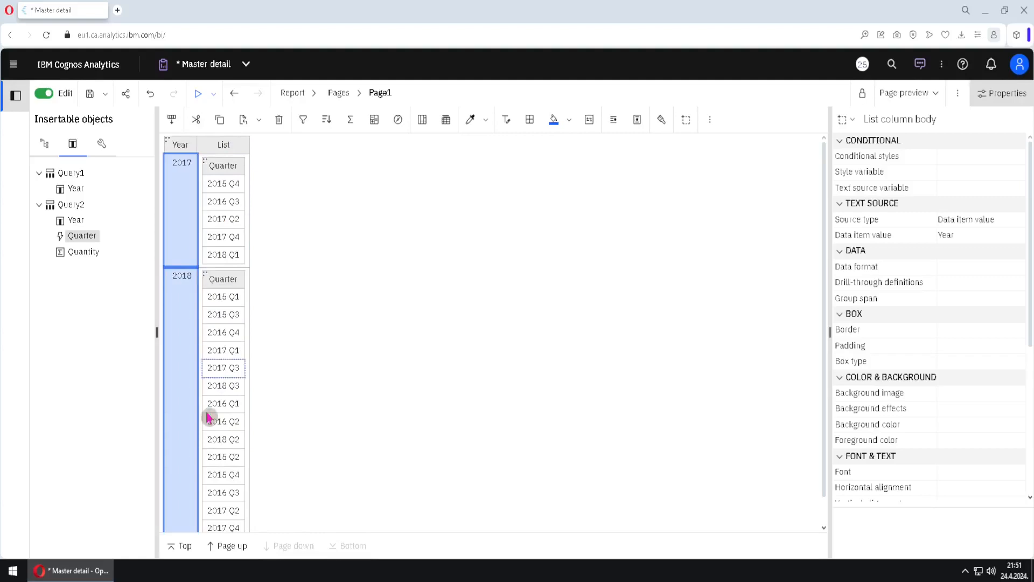
left_click(228, 545)
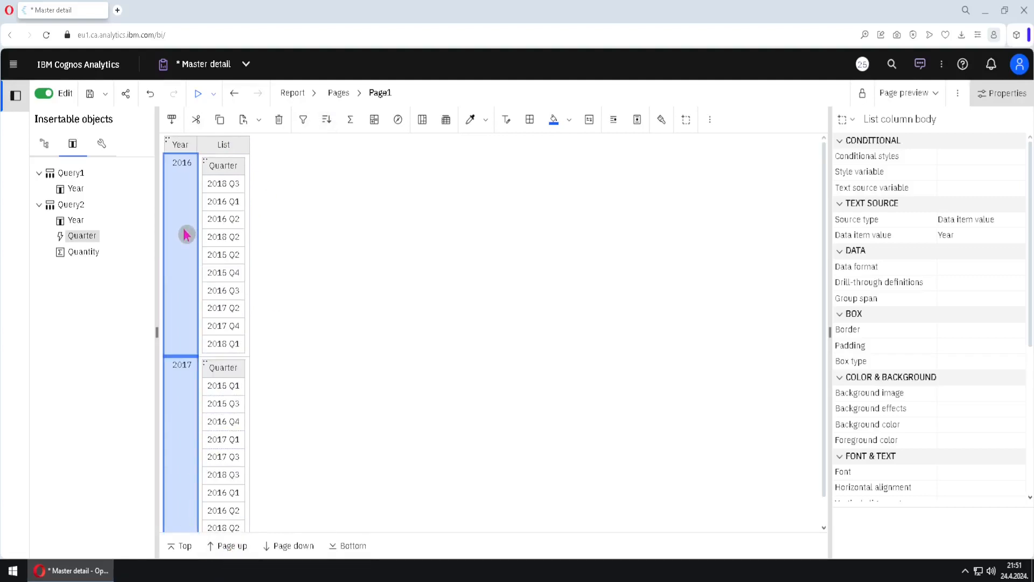
left_click(215, 547)
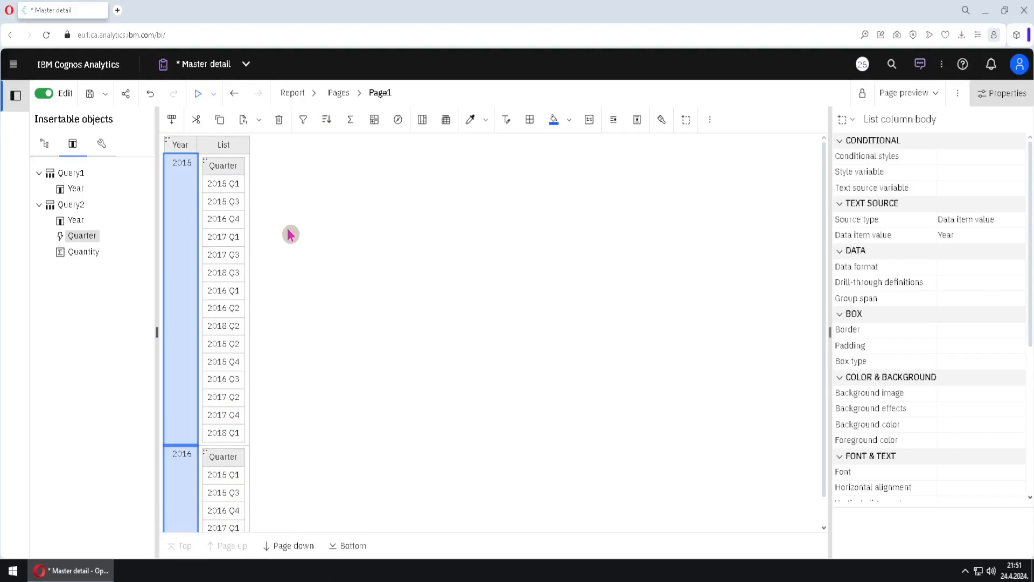
Link the nested list to the master by mapping Query1 Year to Query2 Year in its master detail relationships
left_click(205, 160)
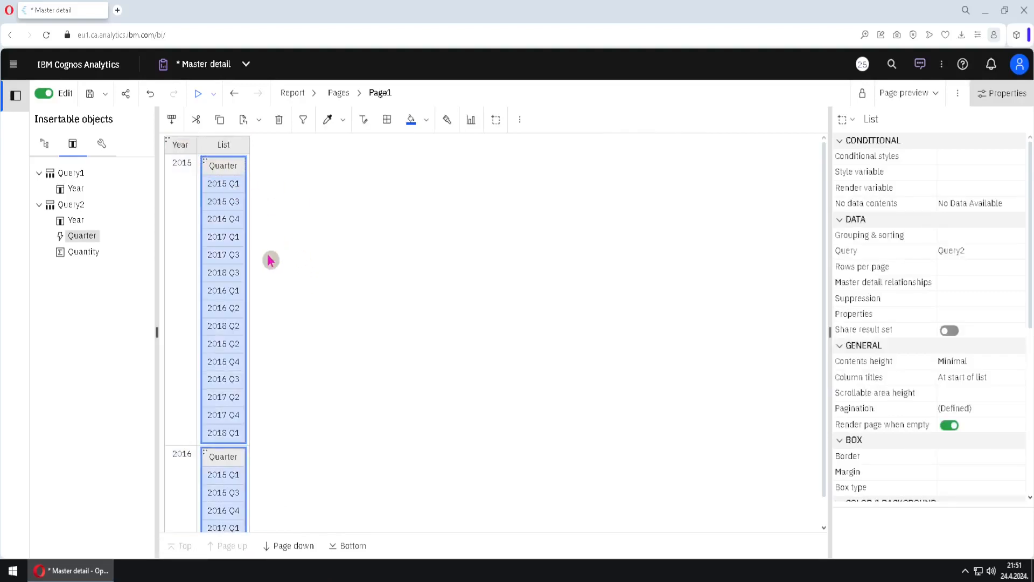
left_click(976, 290)
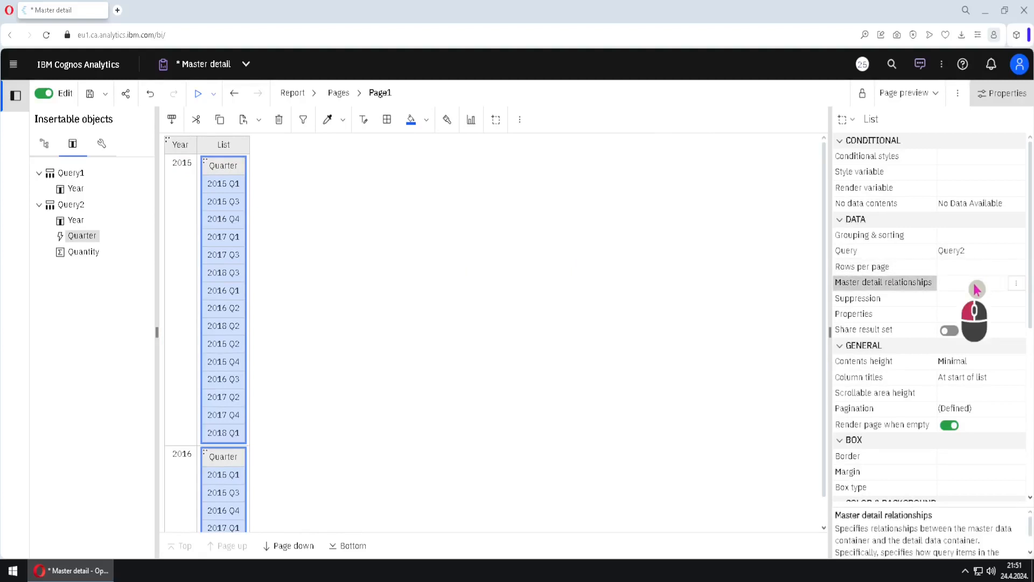
left_click(1016, 282)
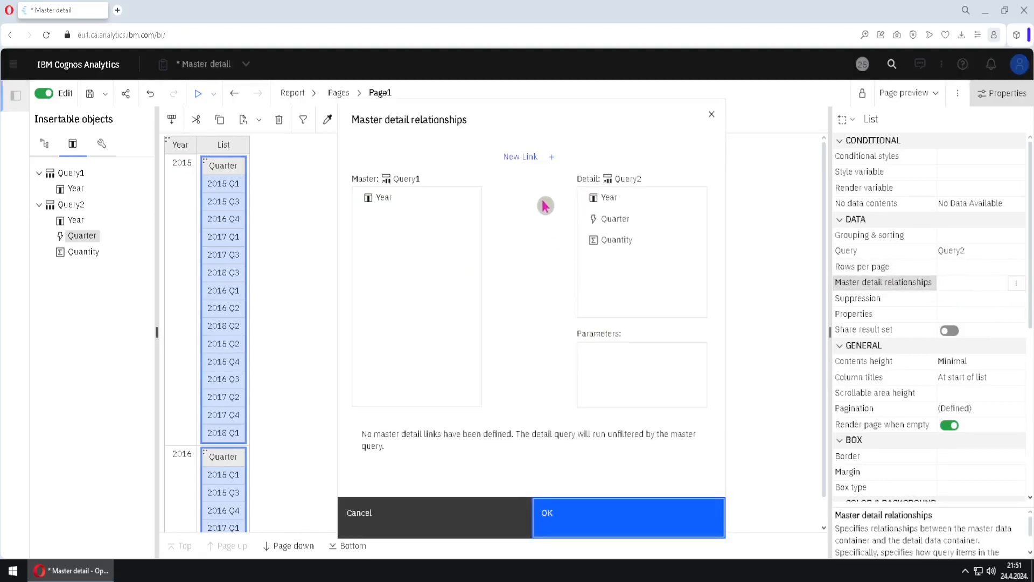
left_click(531, 157)
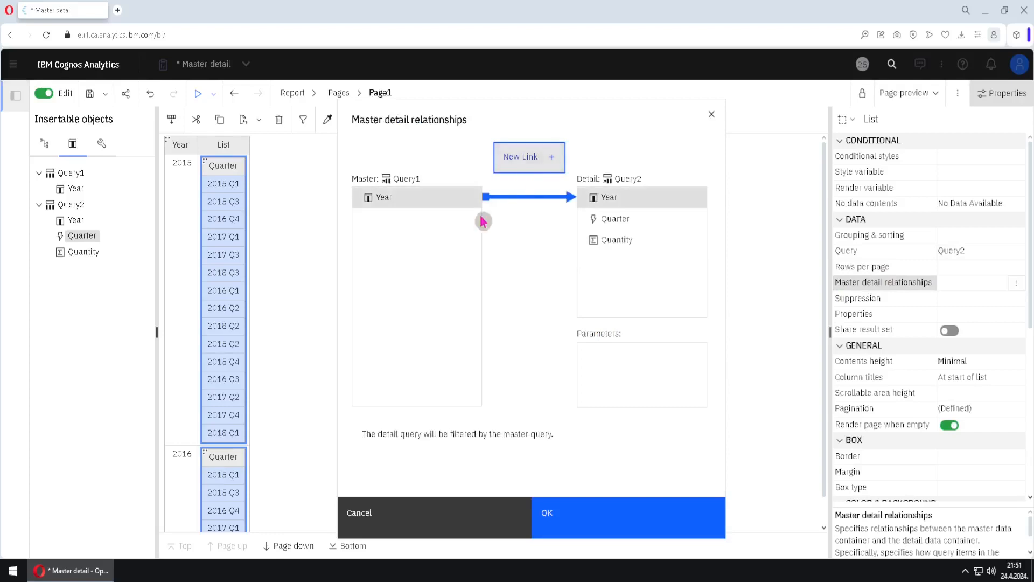
left_click(432, 207)
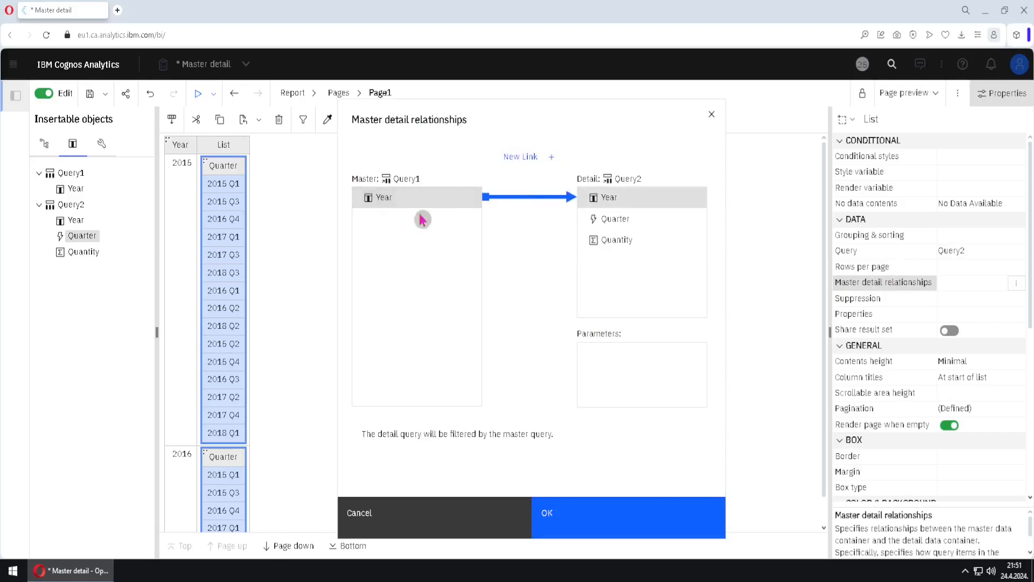
left_click(646, 206)
left_click(599, 511)
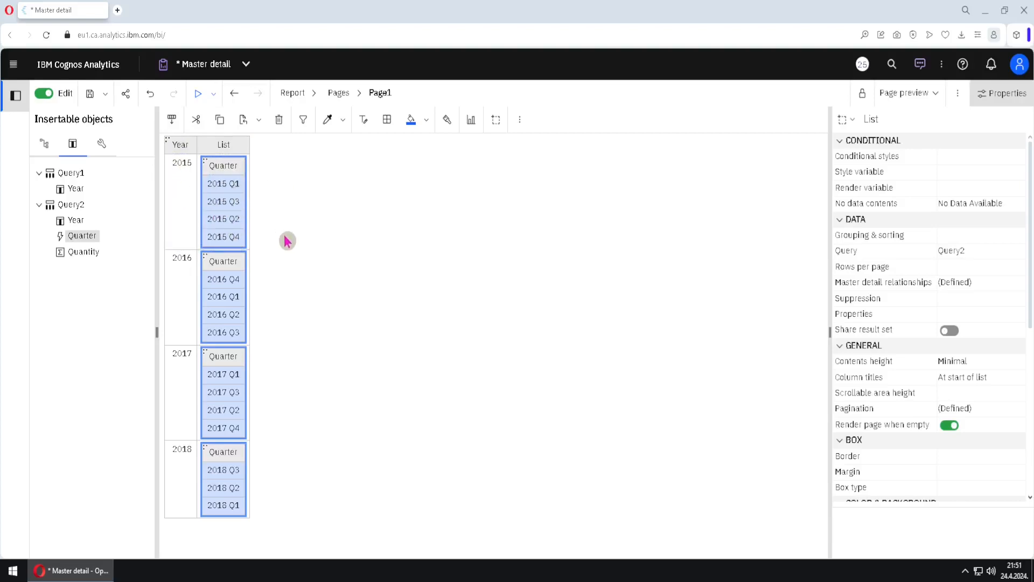
Insert a Pie visualization from the 11.0 visualizations gallery as a new list column, using Query2
left_click(101, 153)
left_click_drag(99, 300, 235, 157)
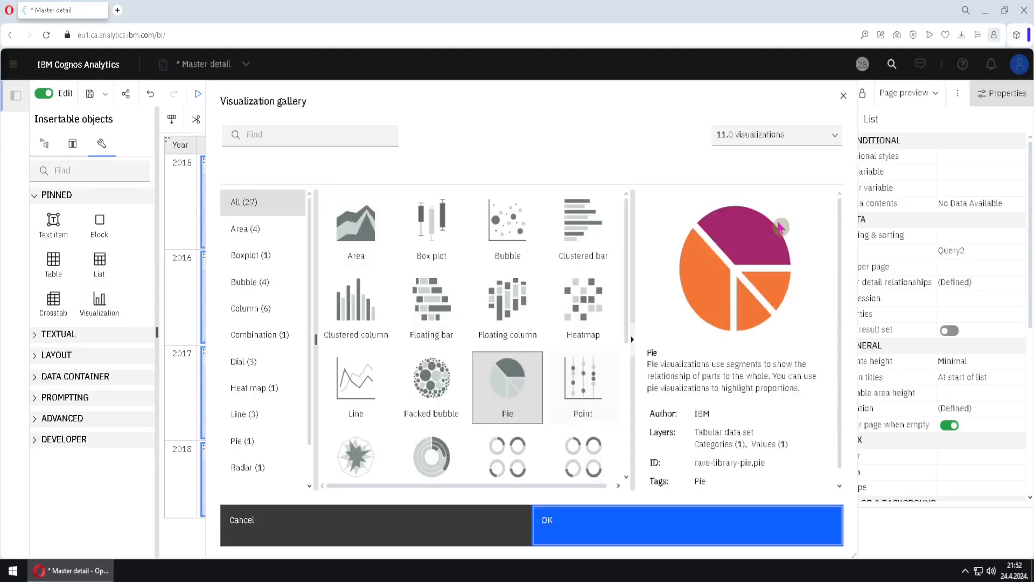
left_click(834, 135)
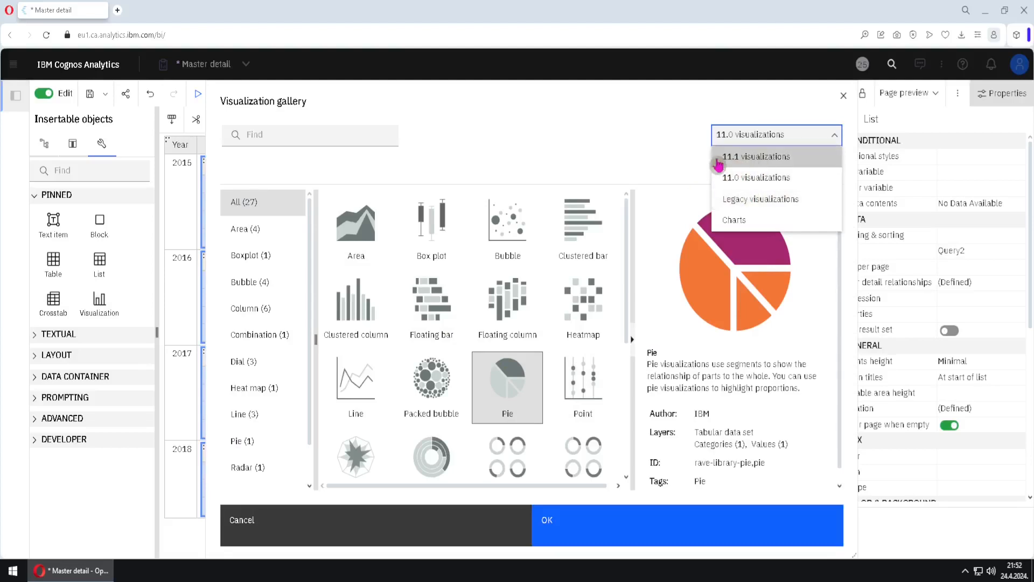
left_click(761, 177)
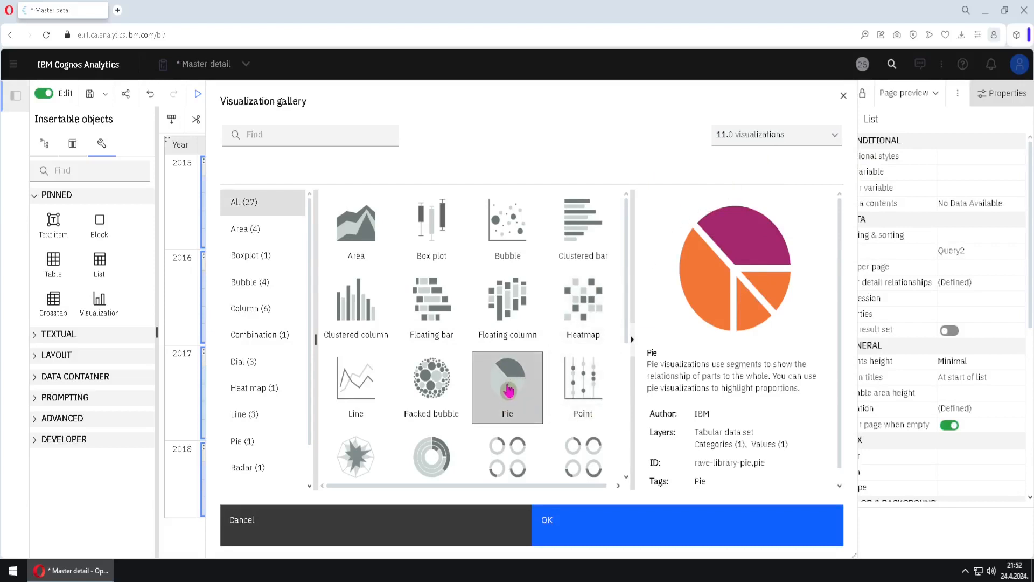
left_click(509, 388)
left_click(628, 520)
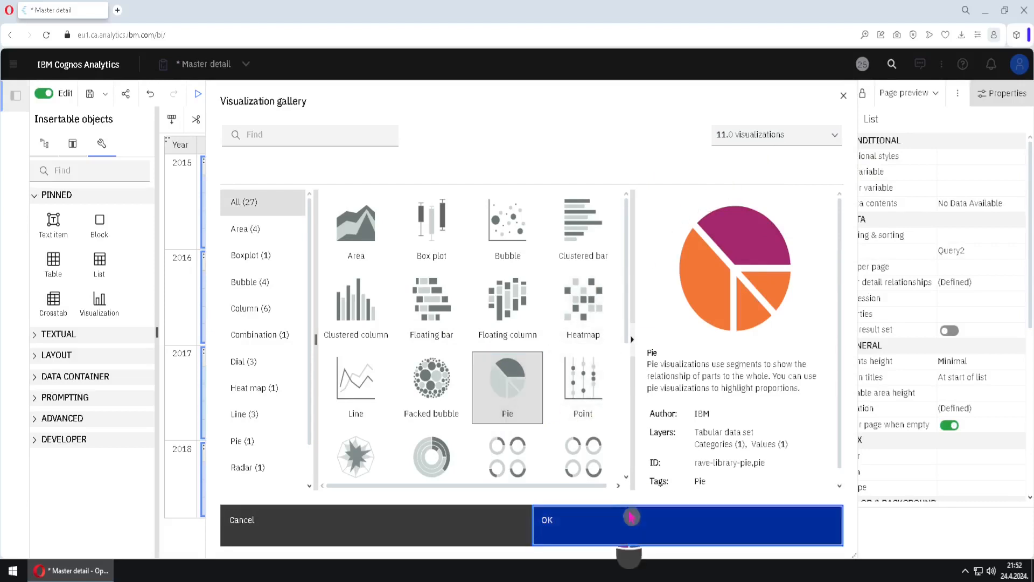
left_click(625, 354)
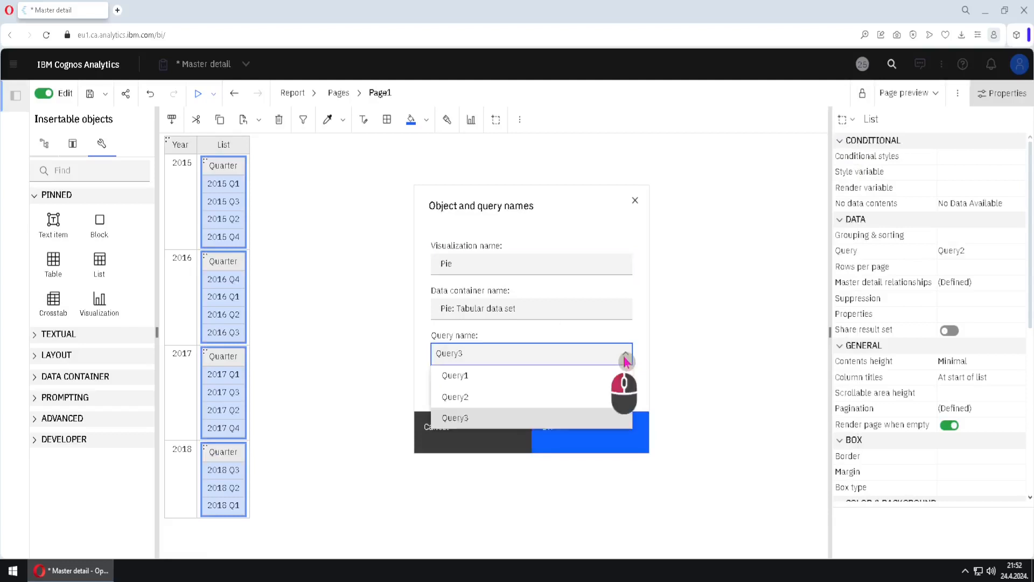
left_click(502, 407)
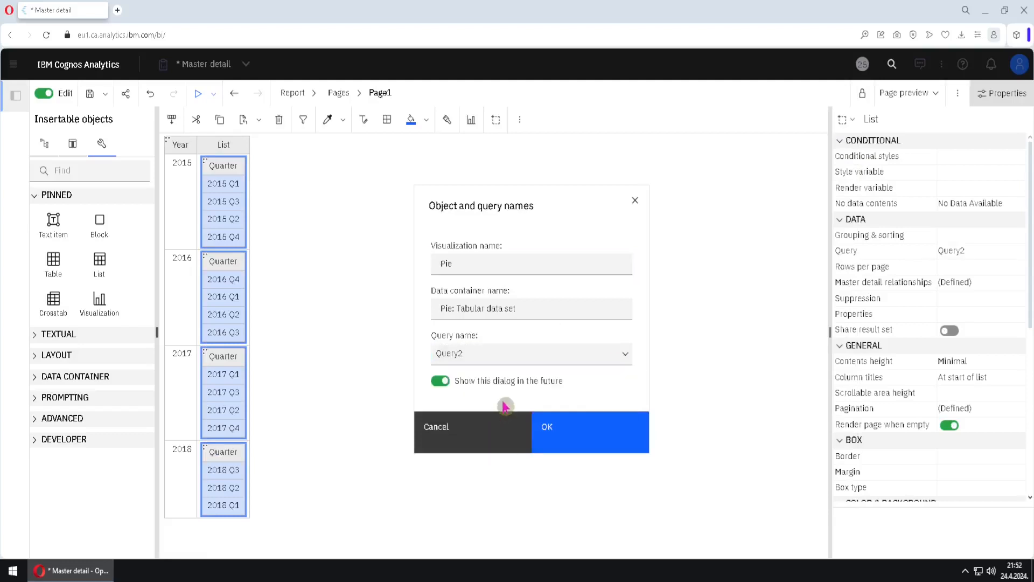
left_click(581, 428)
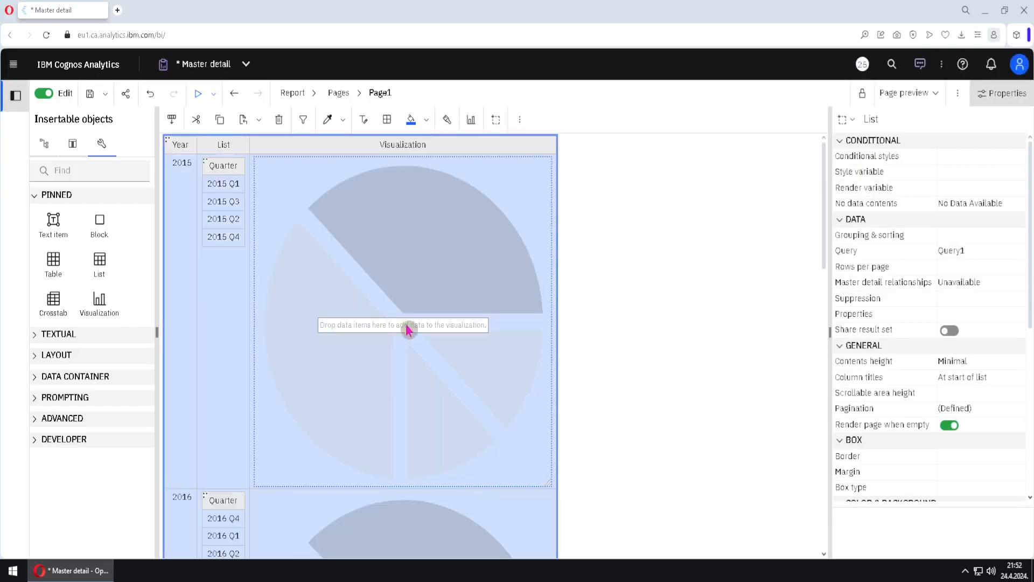
Resize the pie visualization to about 249 by 214
left_click(408, 270)
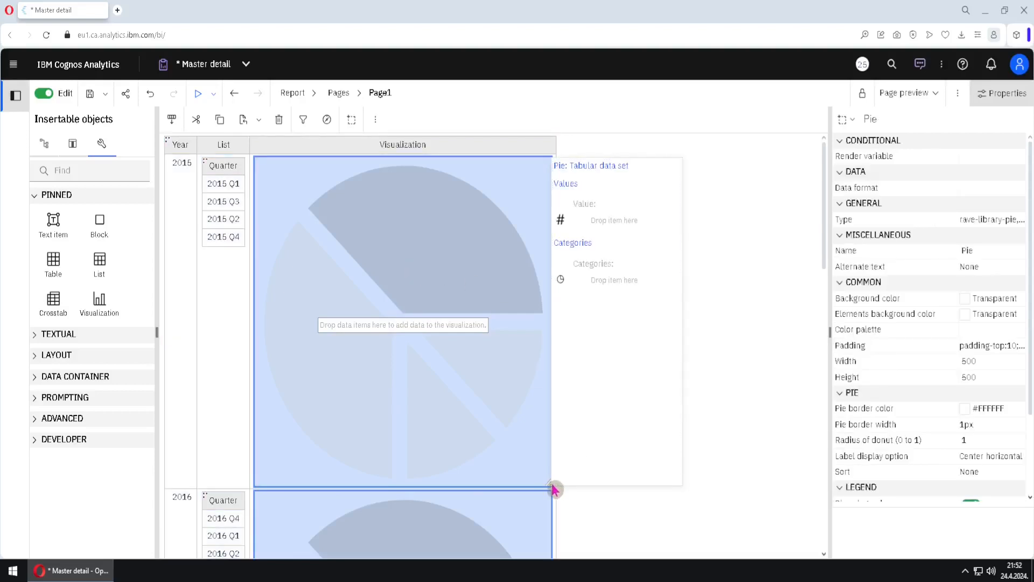
left_click_drag(550, 483, 403, 298)
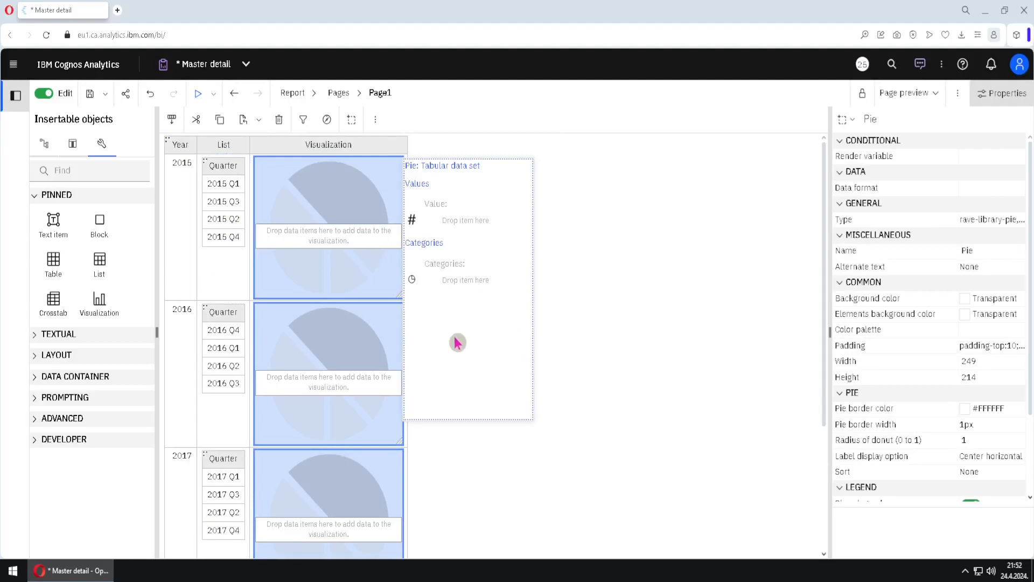
Assign Quarter to the pie's categories and Quantity to its values
left_click(72, 151)
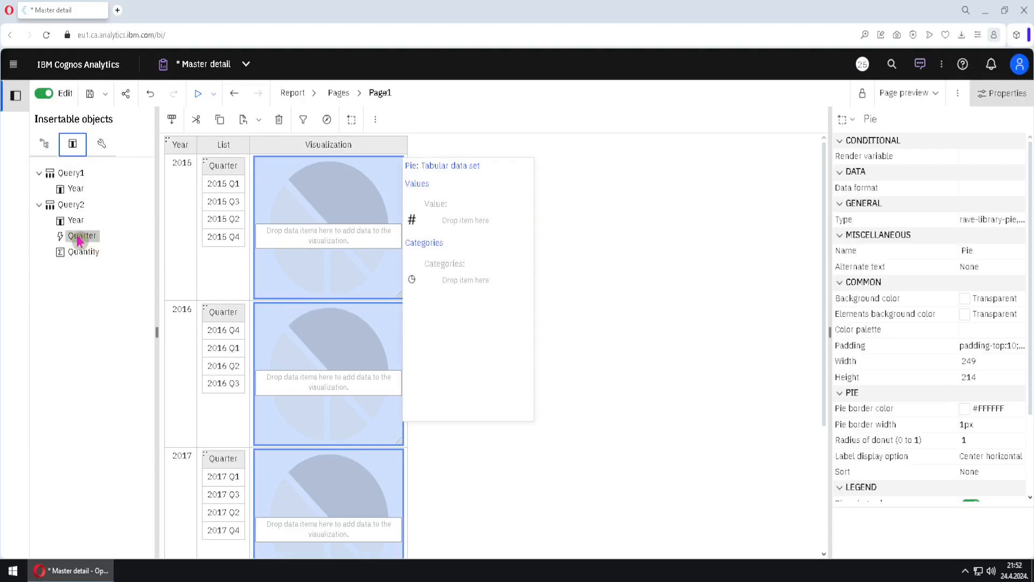
left_click_drag(79, 241, 456, 294)
left_click_drag(82, 252, 462, 221)
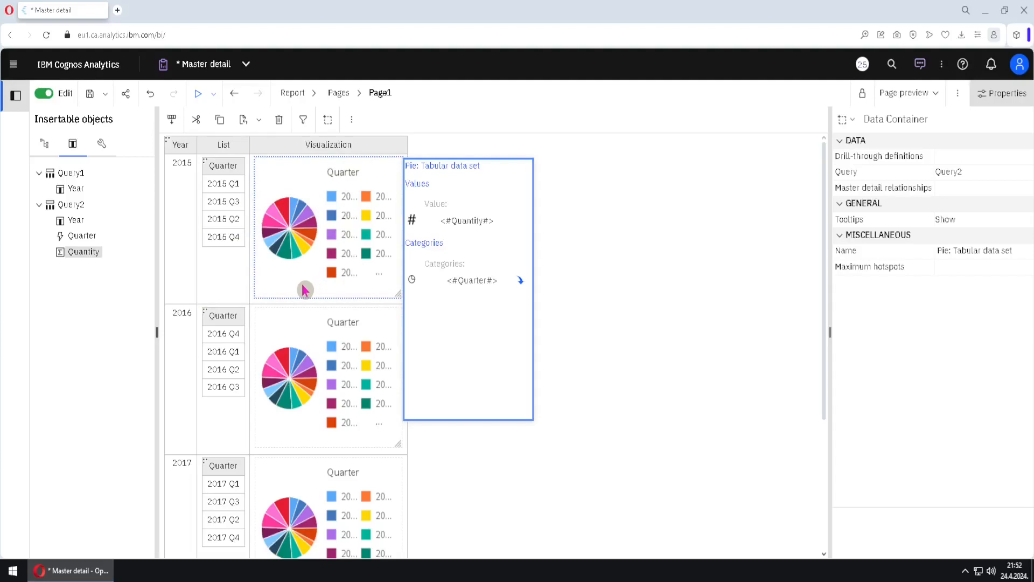
Link the pie's data set to the master list by mapping Query1 Year to Query2 Year
left_click(473, 329)
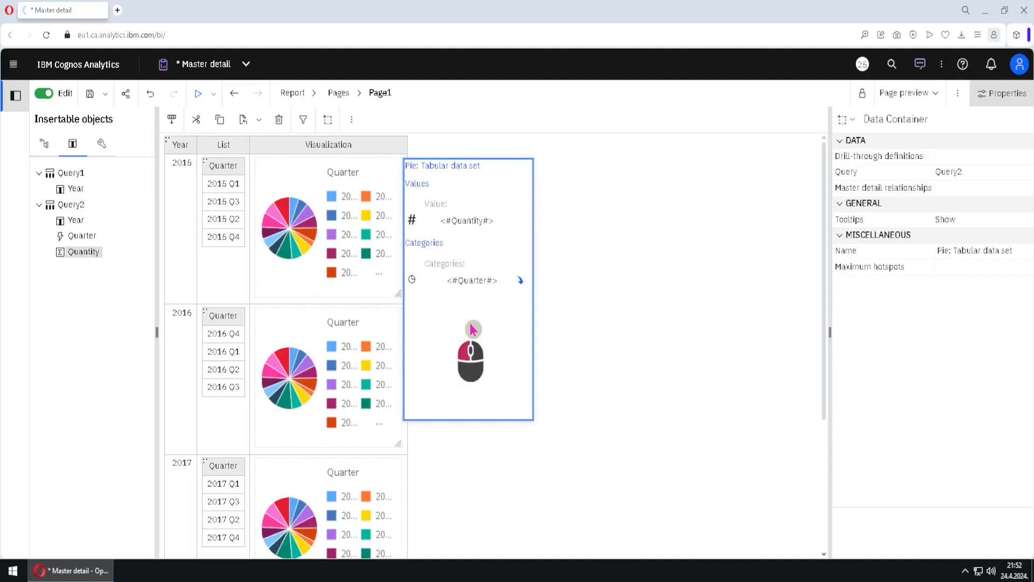
left_click(992, 192)
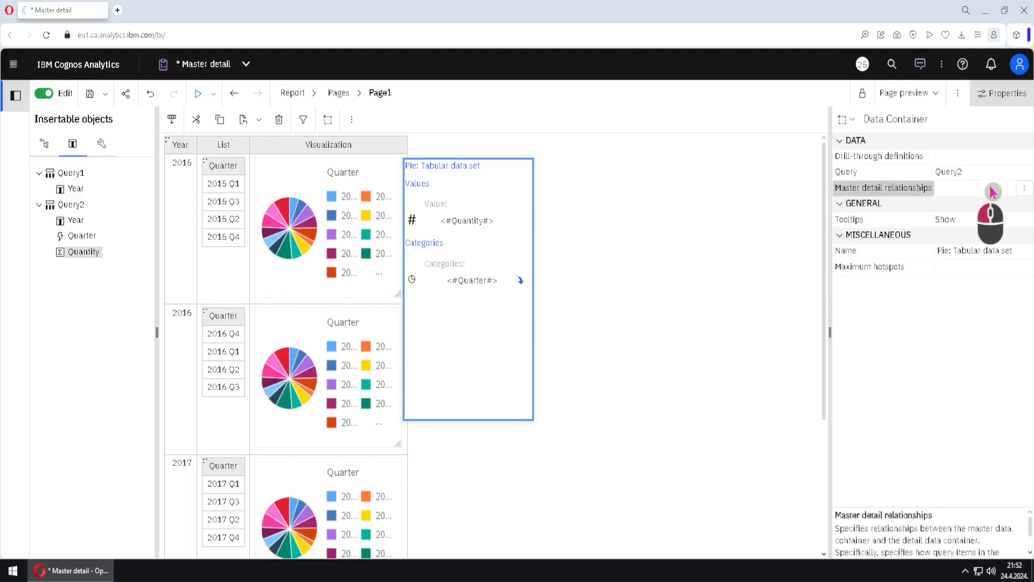
left_click(1022, 193)
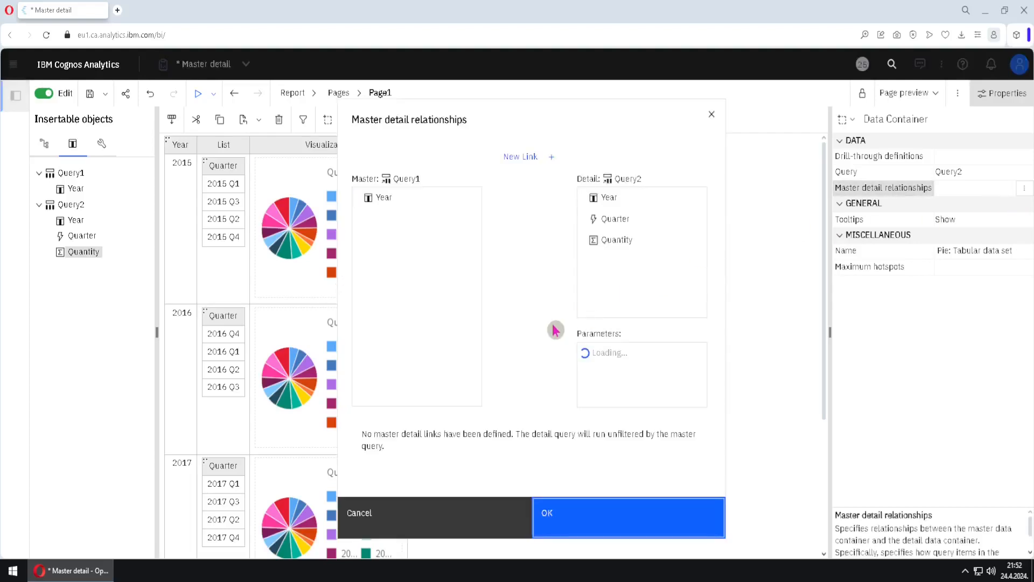
left_click(532, 164)
left_click(409, 209)
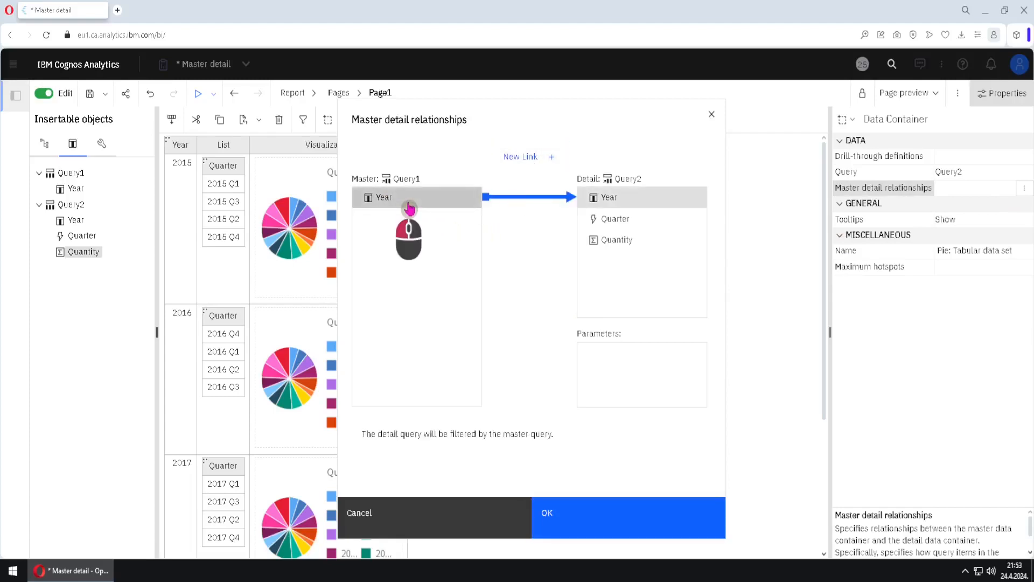
left_click(623, 203)
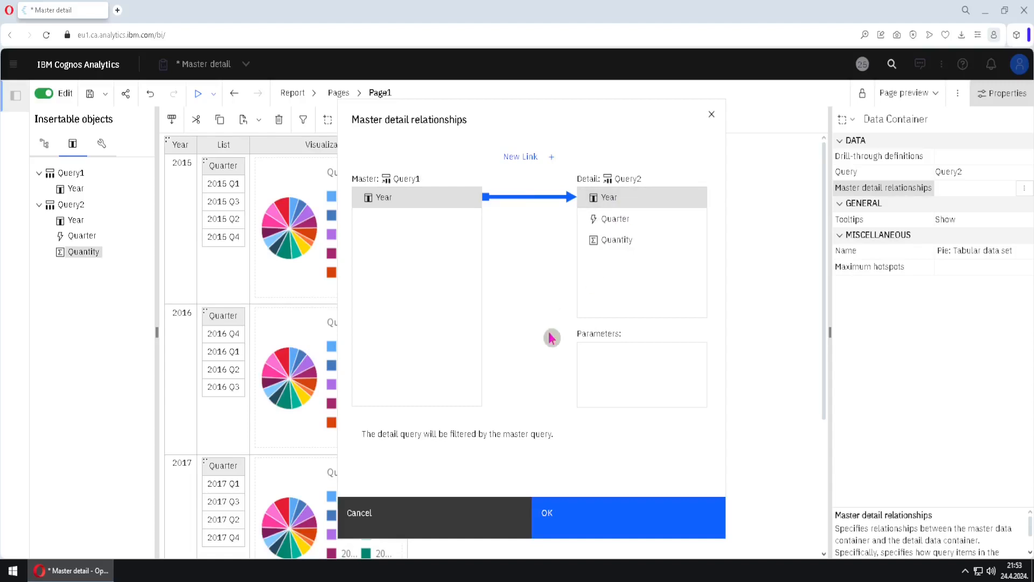
left_click(613, 538)
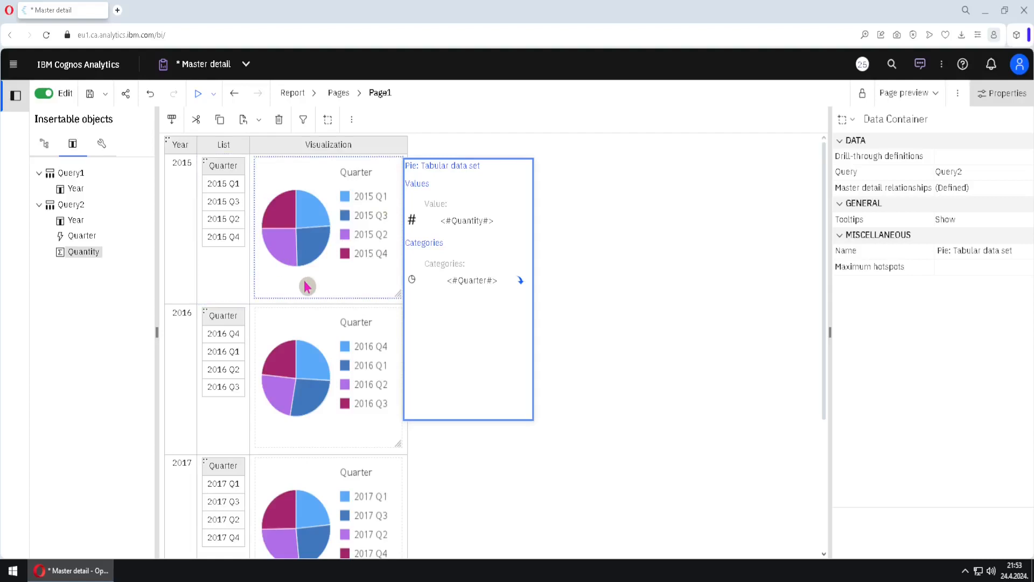
Delete the Year master-detail link of the nested Quarter list
left_click(210, 168)
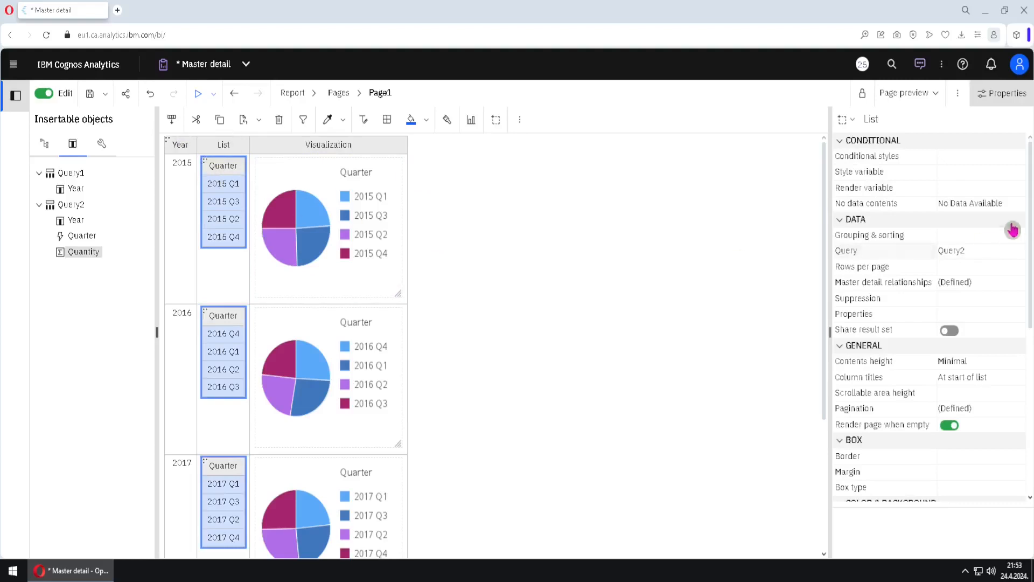
left_click(1013, 287)
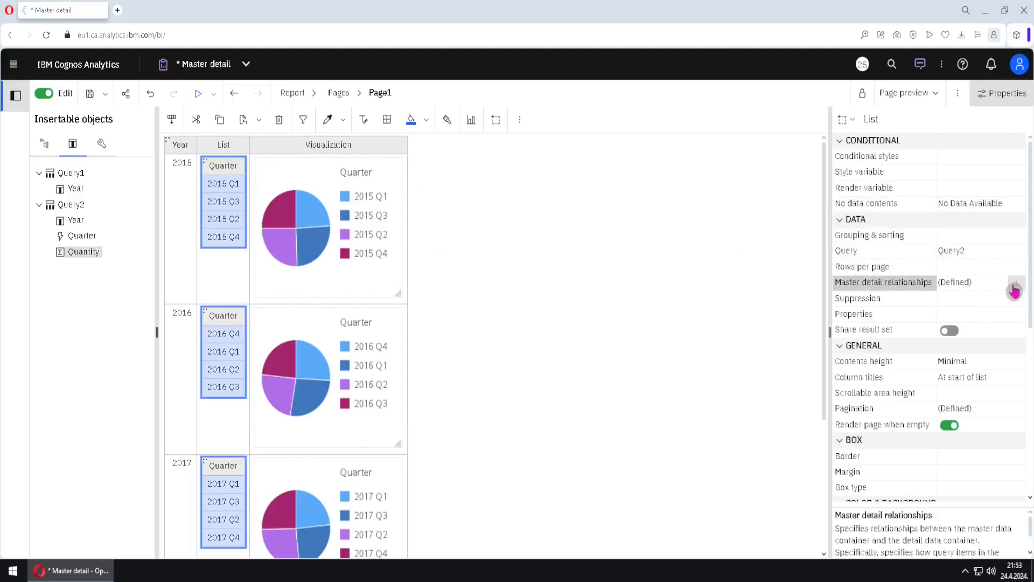
left_click(1014, 284)
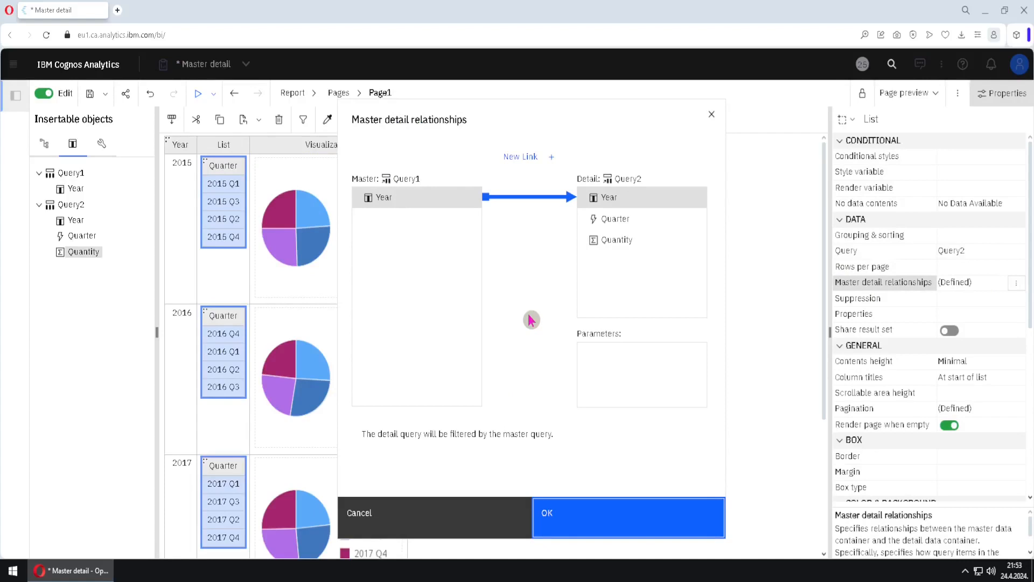
key("Delete")
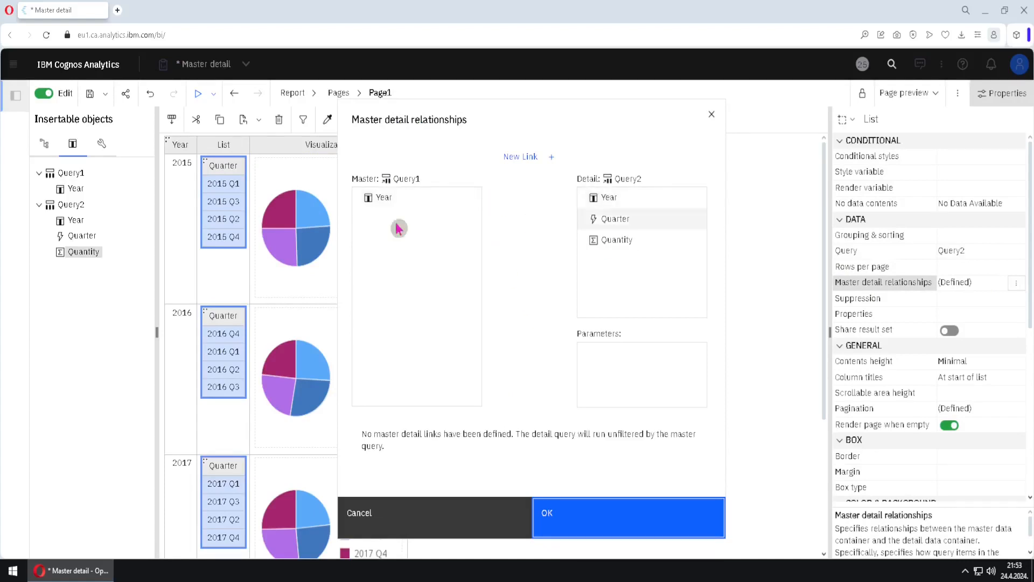
left_click(605, 524)
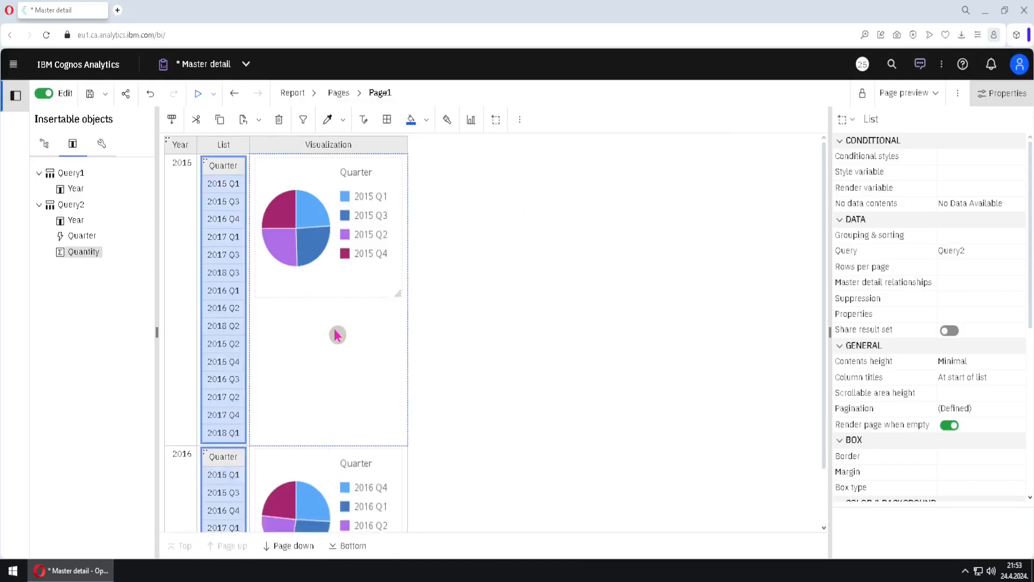
Delete the Year master-detail link of the pie's data set
left_click(317, 178)
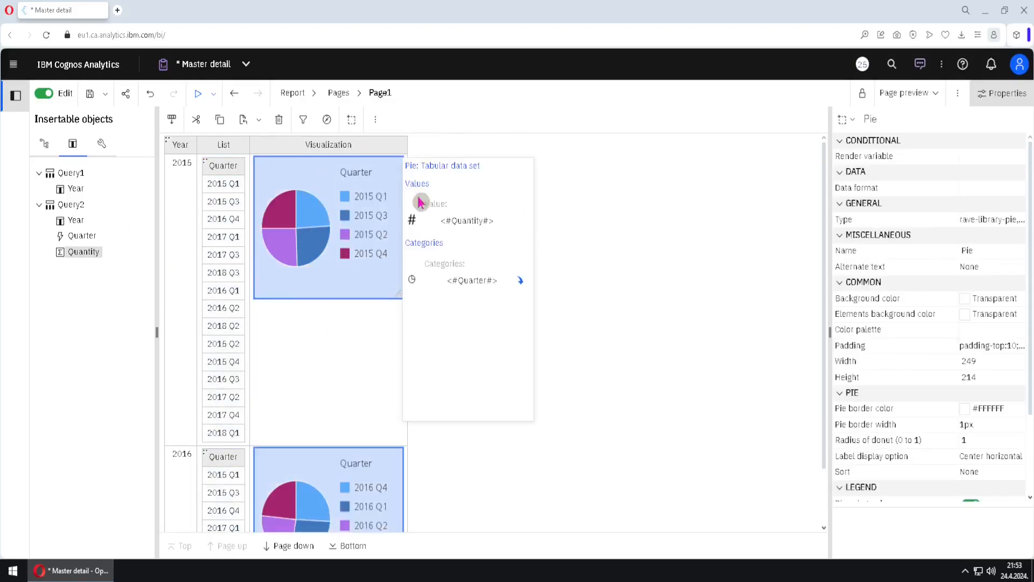
left_click(514, 195)
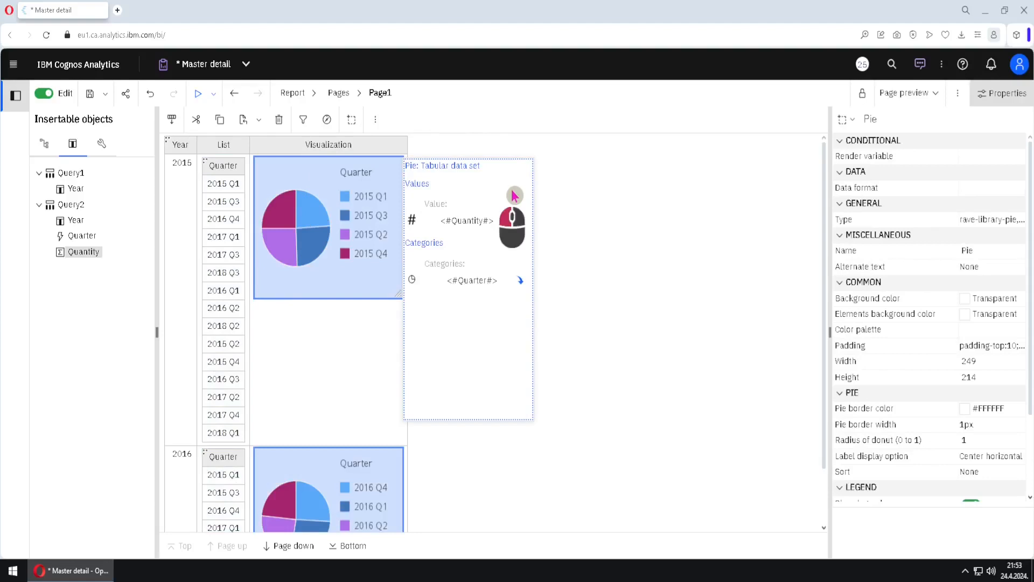
left_click(995, 190)
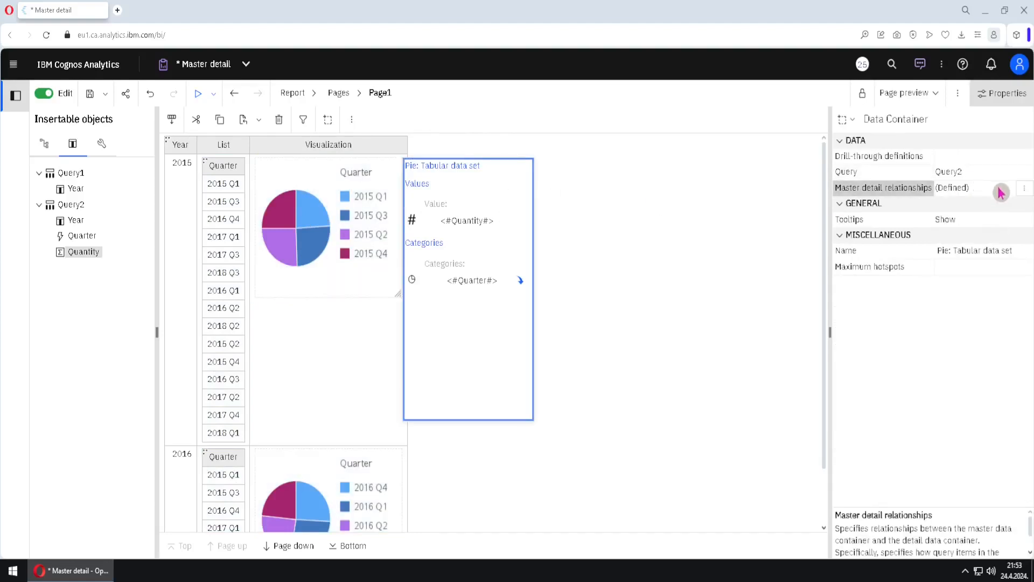
left_click(1024, 188)
left_click(529, 287)
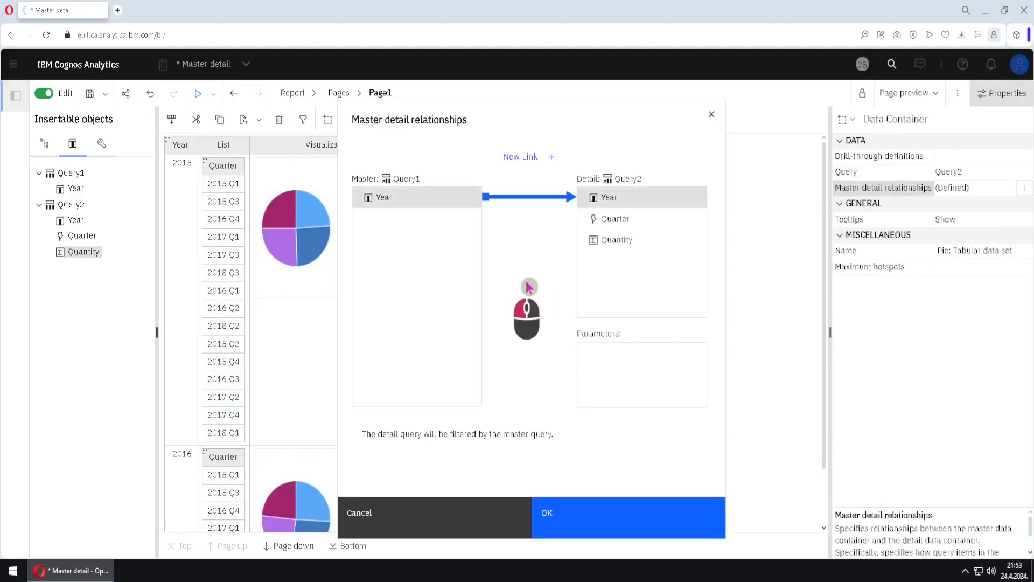
key("Delete")
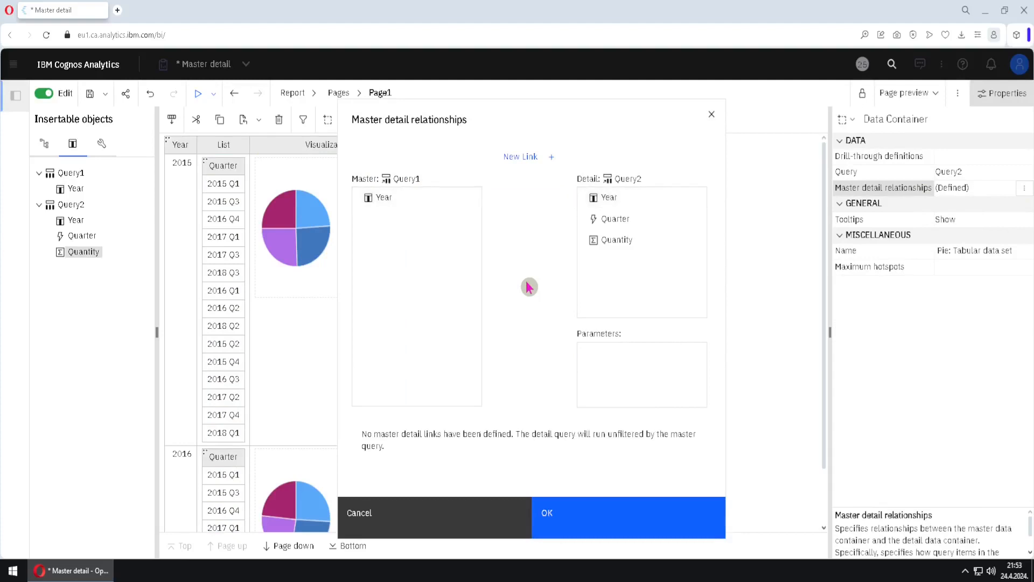
left_click(609, 518)
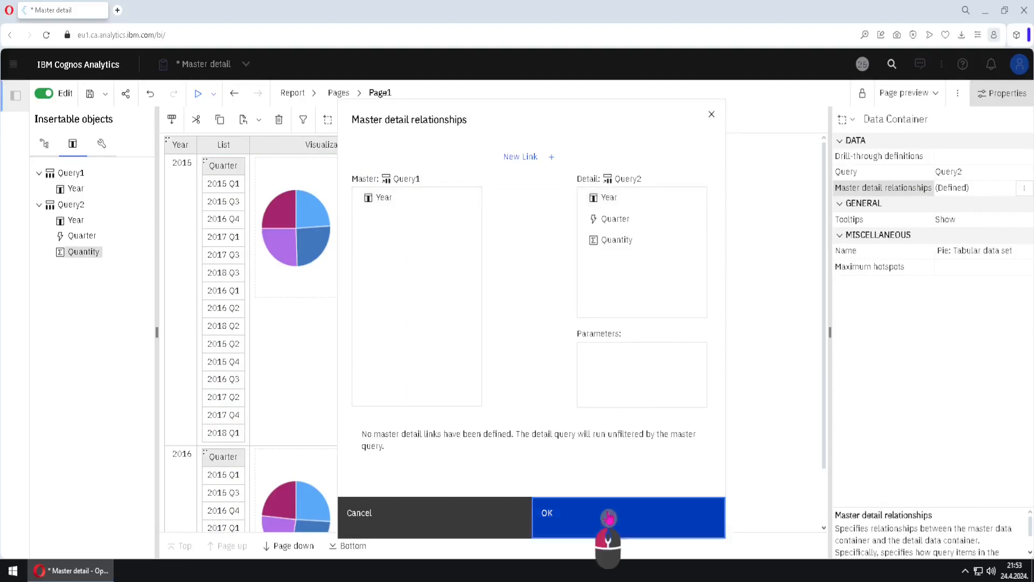
Open Query2 and add a detail filter with the expression [Year] = ?paramYear?
left_click(316, 94)
left_click(320, 243)
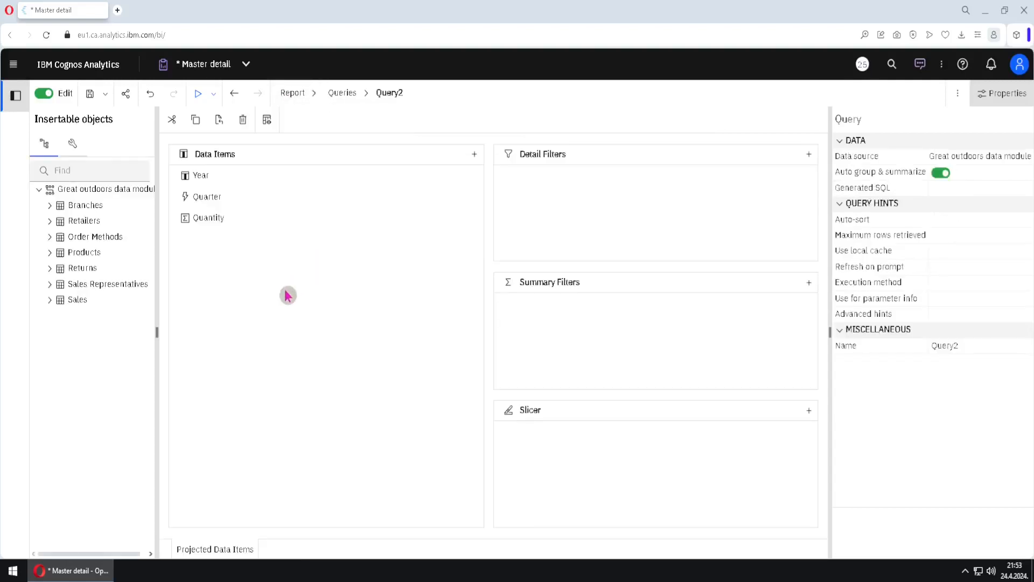
left_click(75, 151)
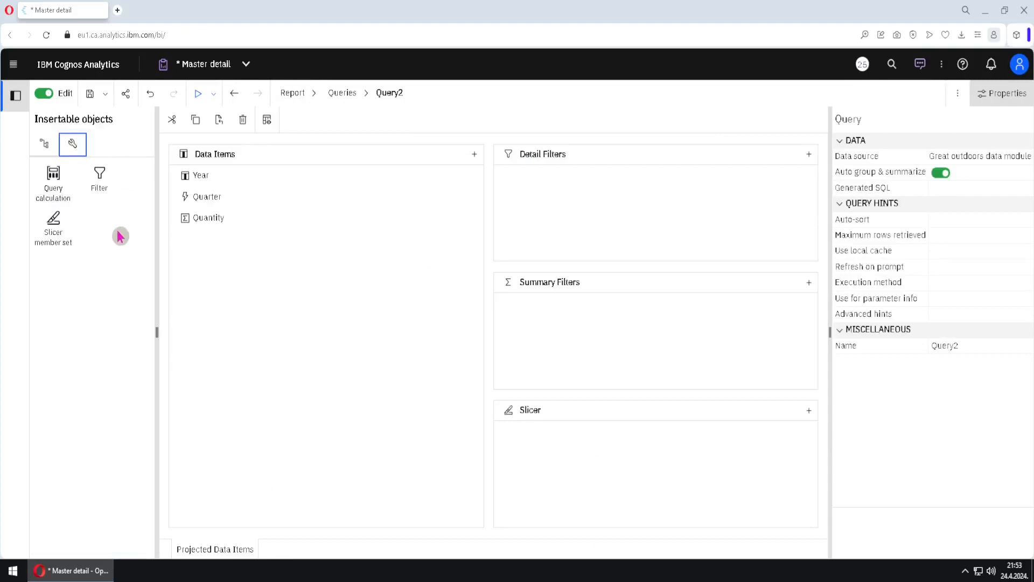
left_click_drag(99, 182, 601, 213)
left_click(353, 420)
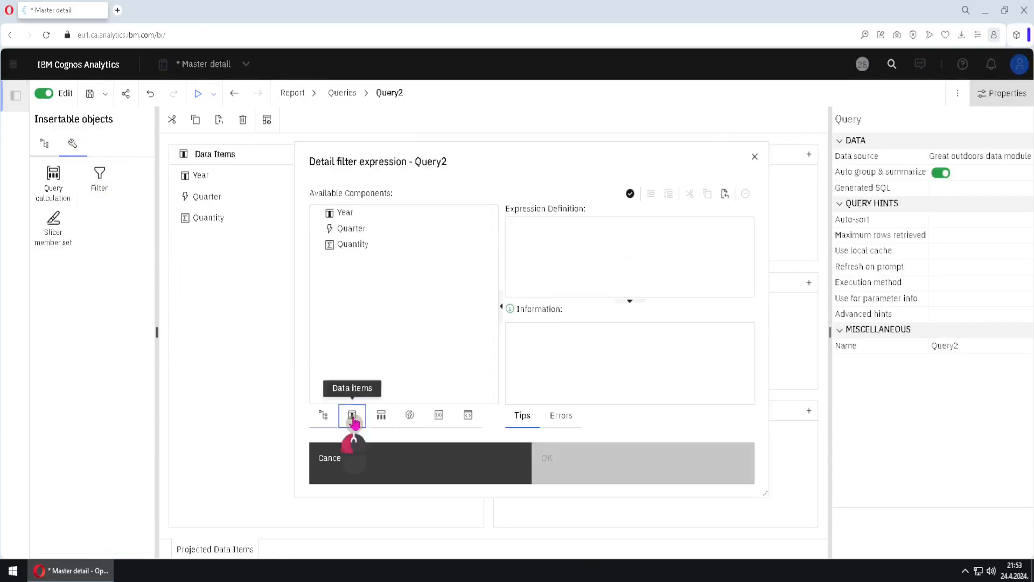
left_click_drag(349, 219, 573, 262)
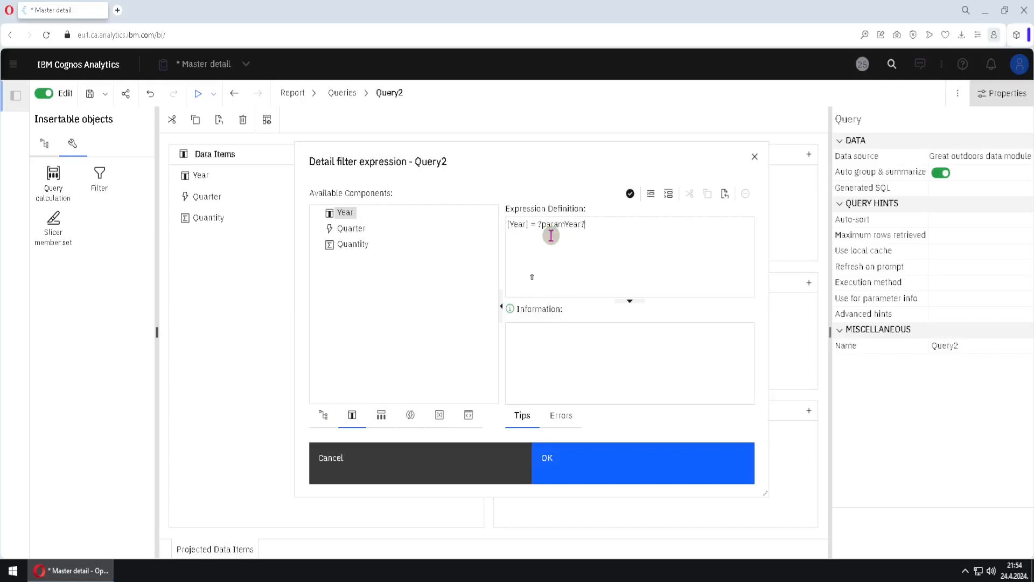
left_click(606, 455)
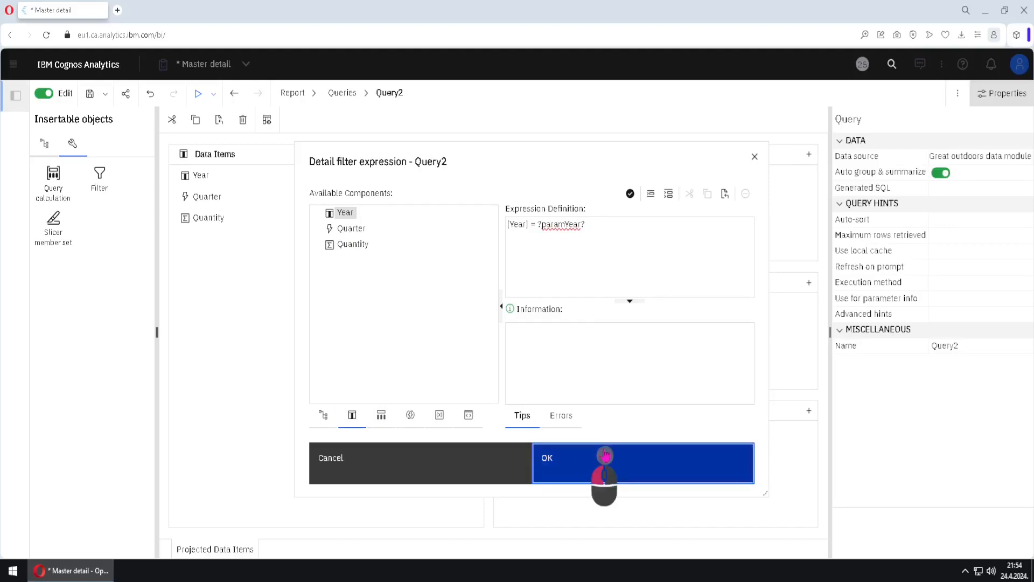
Return to Page1 and link the nested list's master Query1 Year to the paramYear parameter
left_click(314, 93)
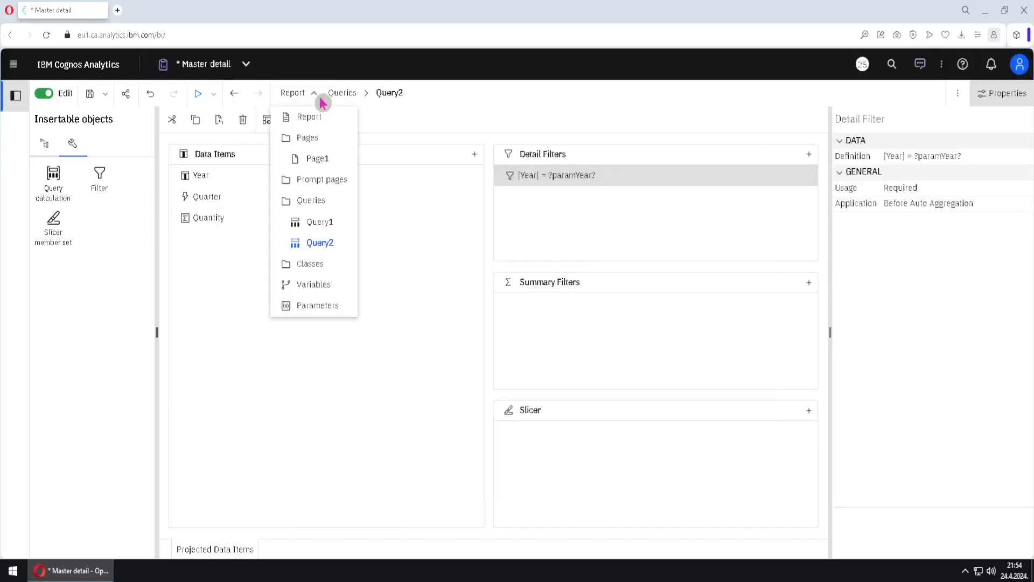
left_click(326, 159)
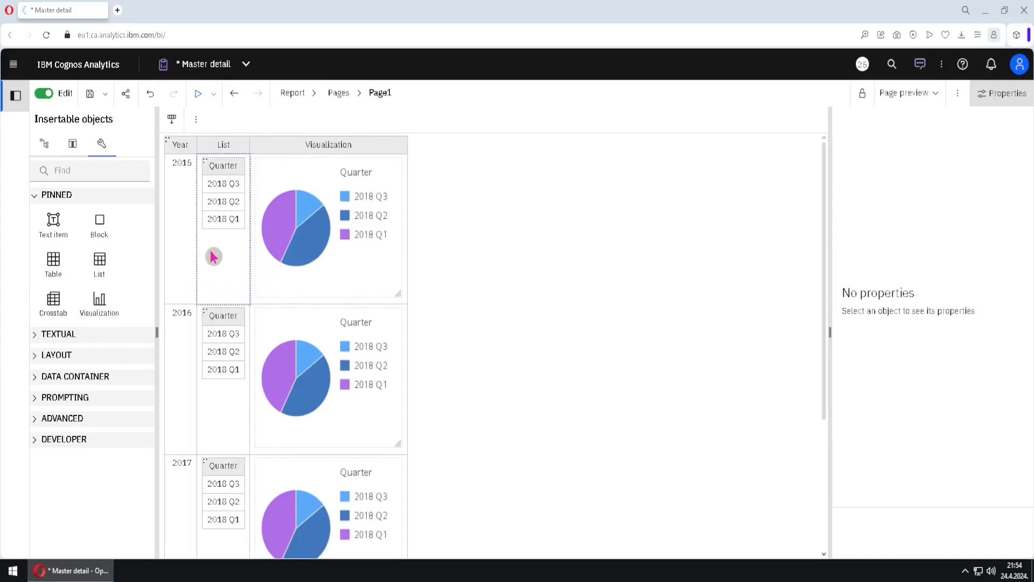
left_click(223, 175)
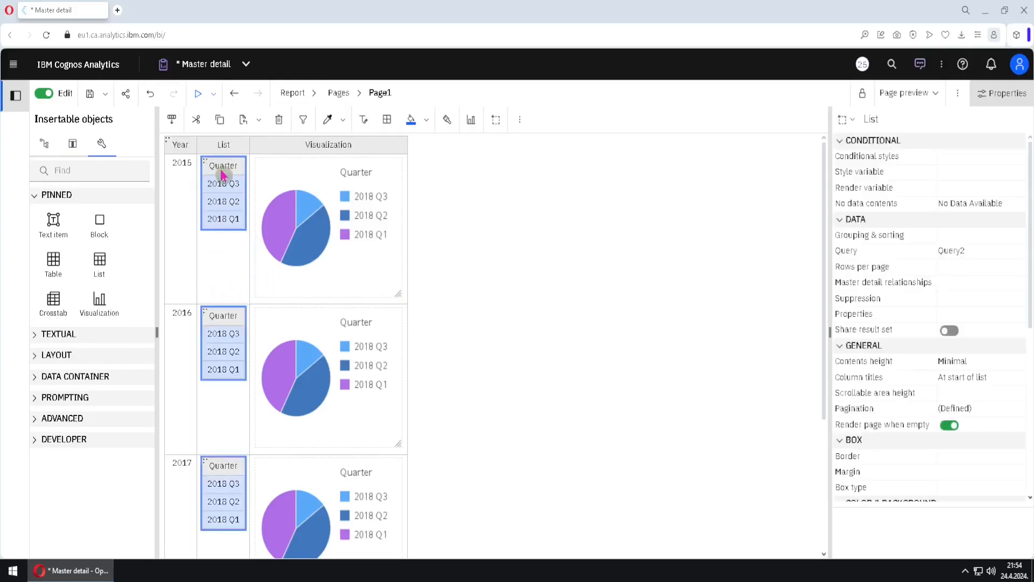
left_click(323, 189)
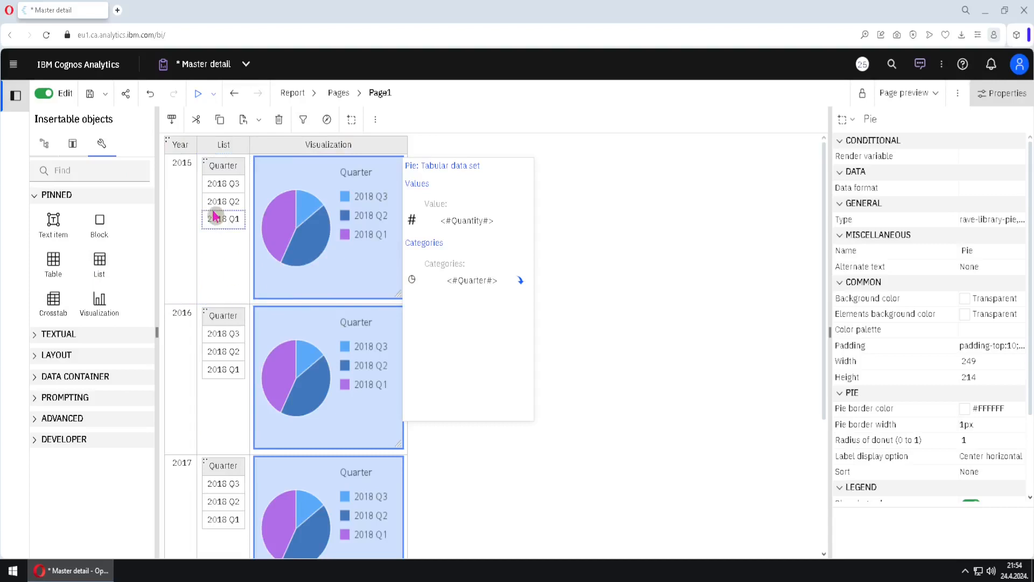
left_click(205, 164)
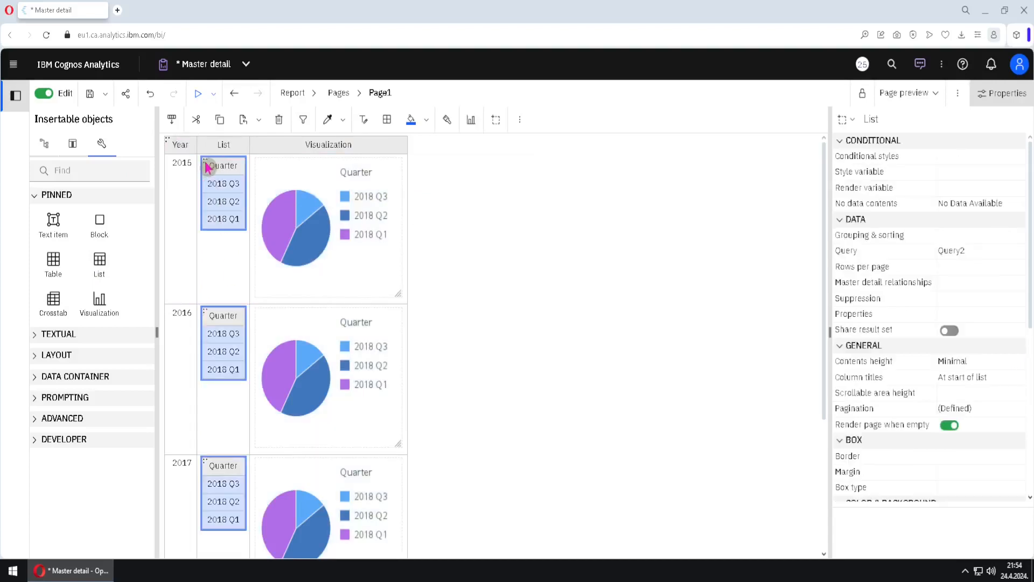
left_click(984, 289)
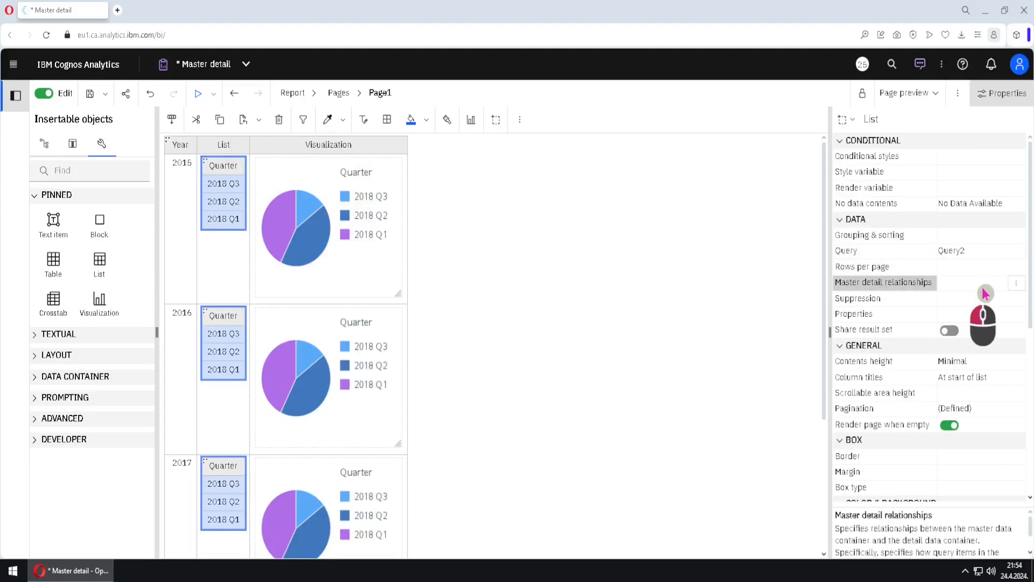
left_click(1015, 288)
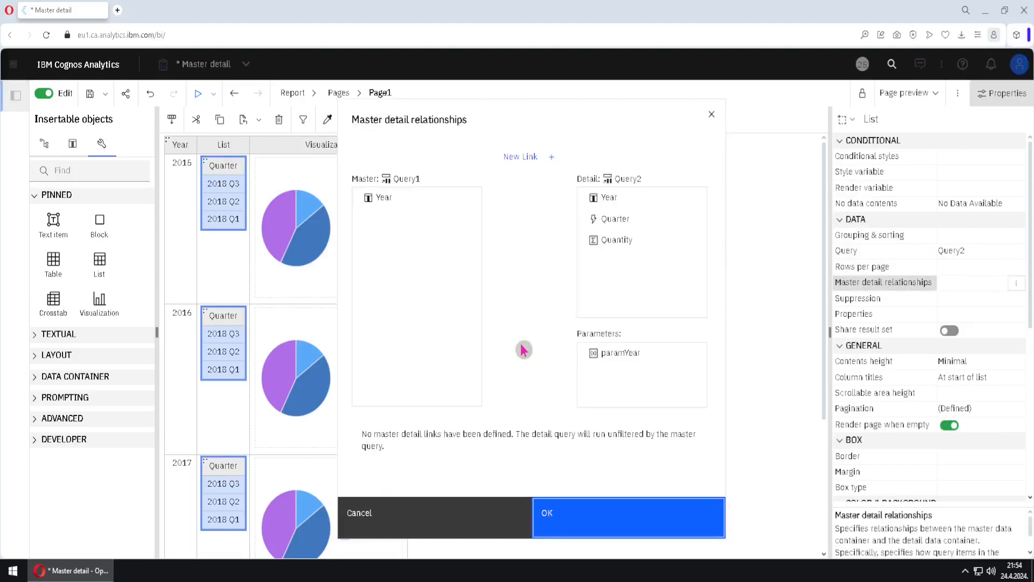
left_click(520, 166)
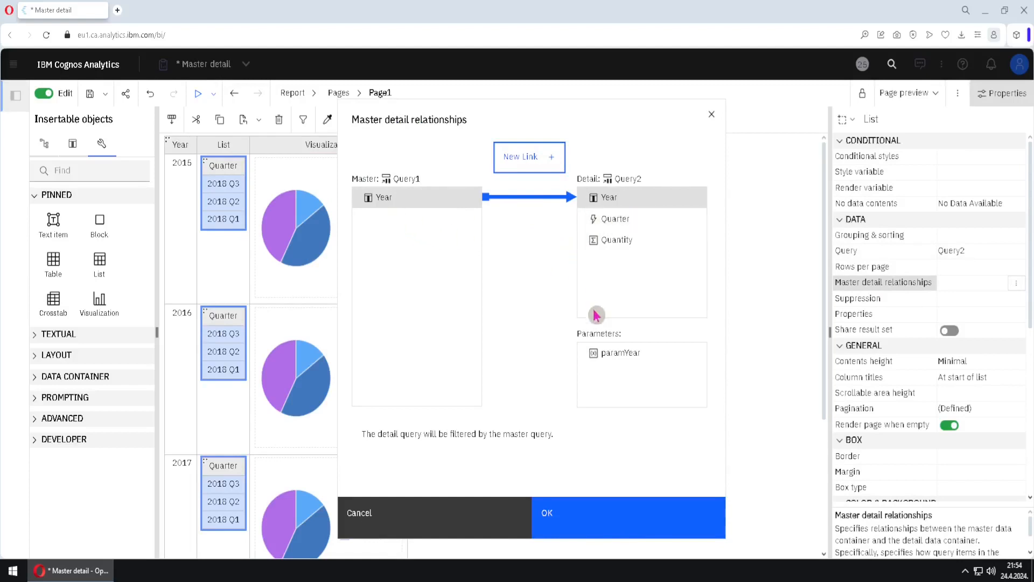
left_click(610, 358)
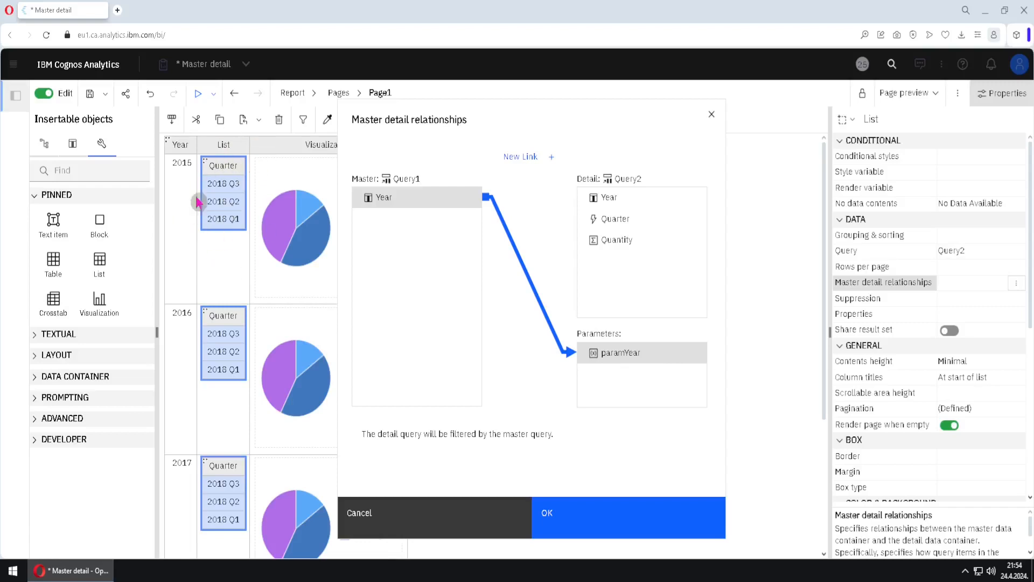
left_click(624, 522)
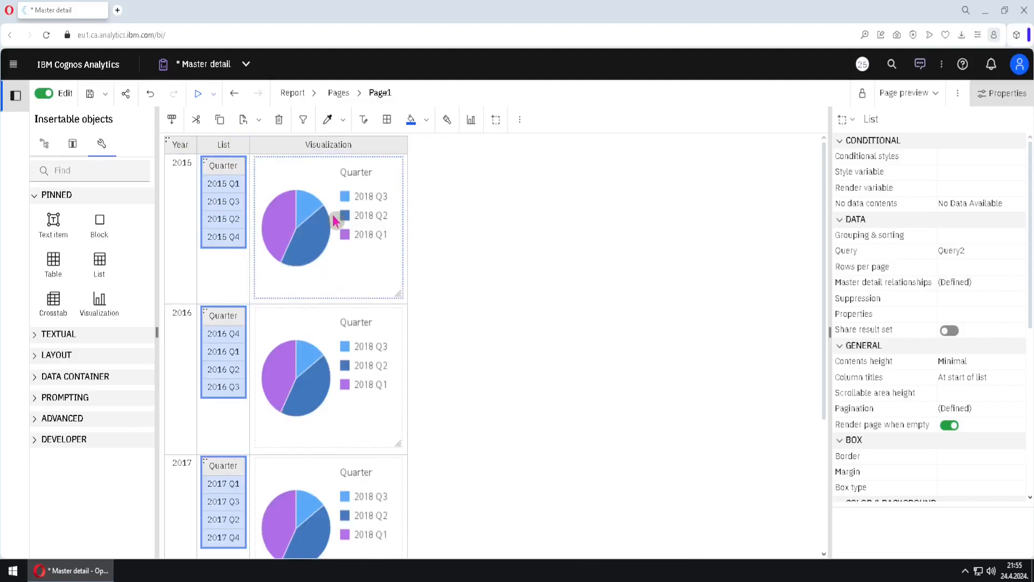
Open the pie chart's tabular data set and link its master Query1 Year to the paramYear parameter
left_click(325, 181)
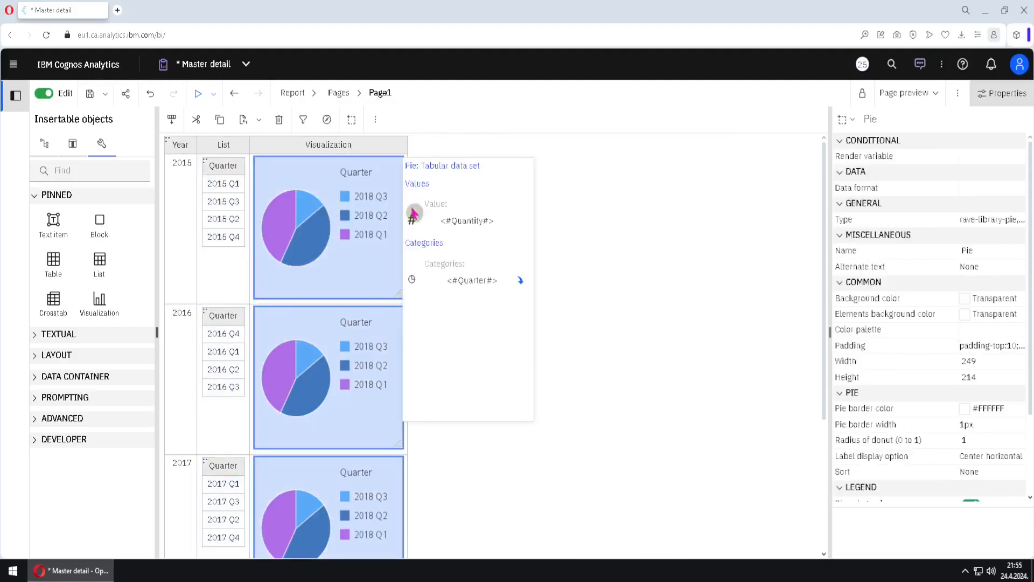
left_click(499, 337)
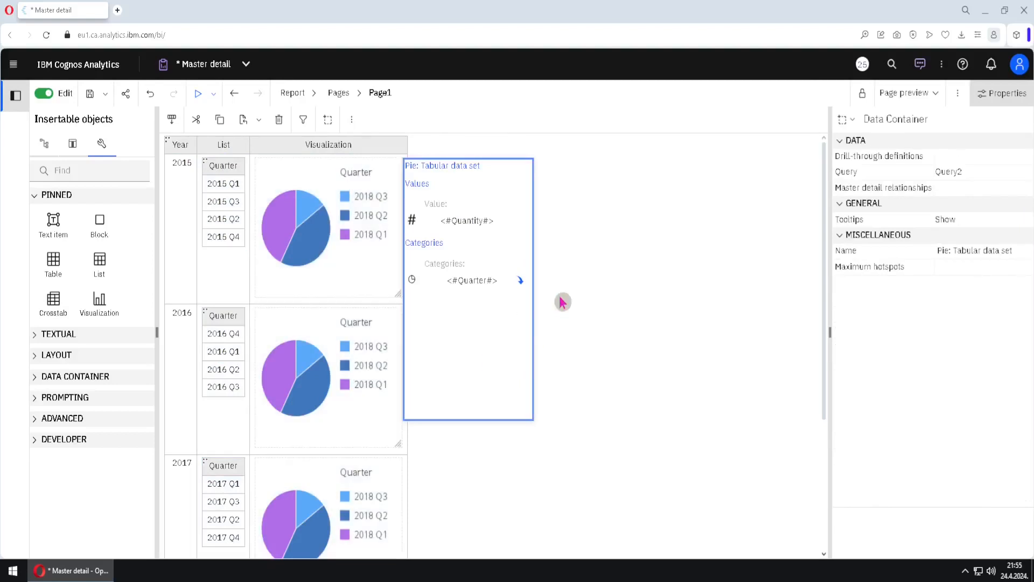
left_click(999, 192)
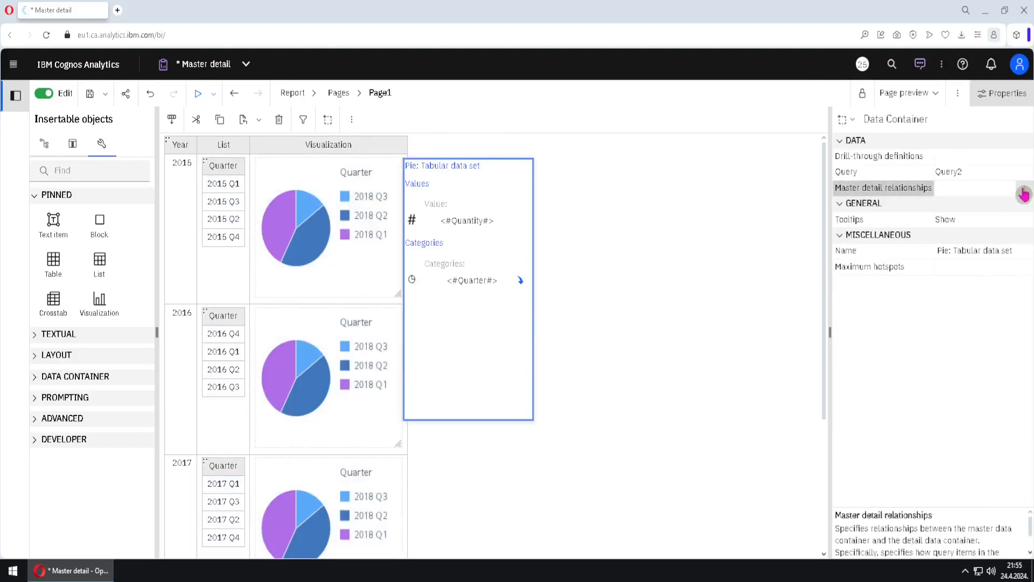
left_click(1024, 188)
left_click(528, 163)
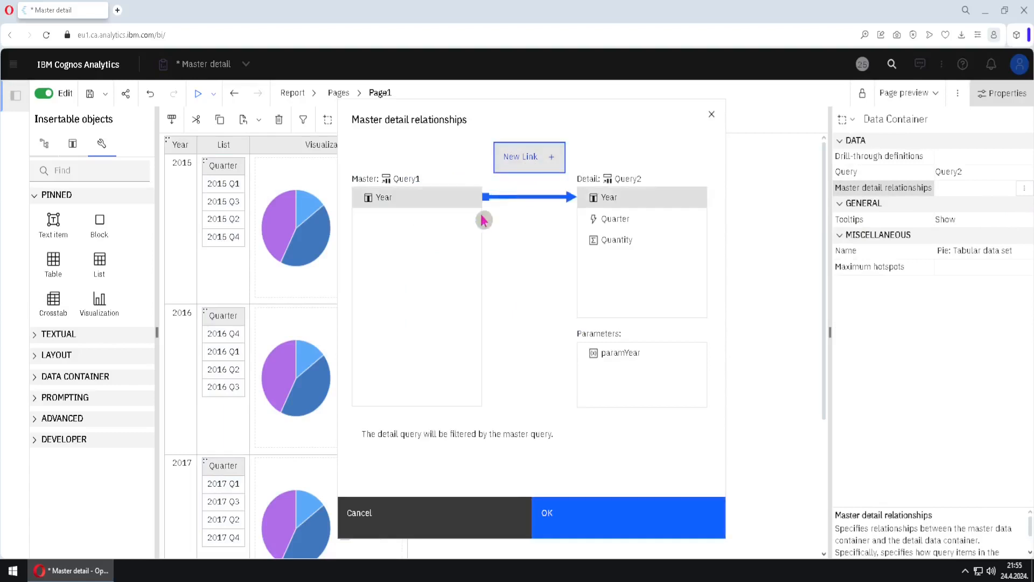
left_click(421, 209)
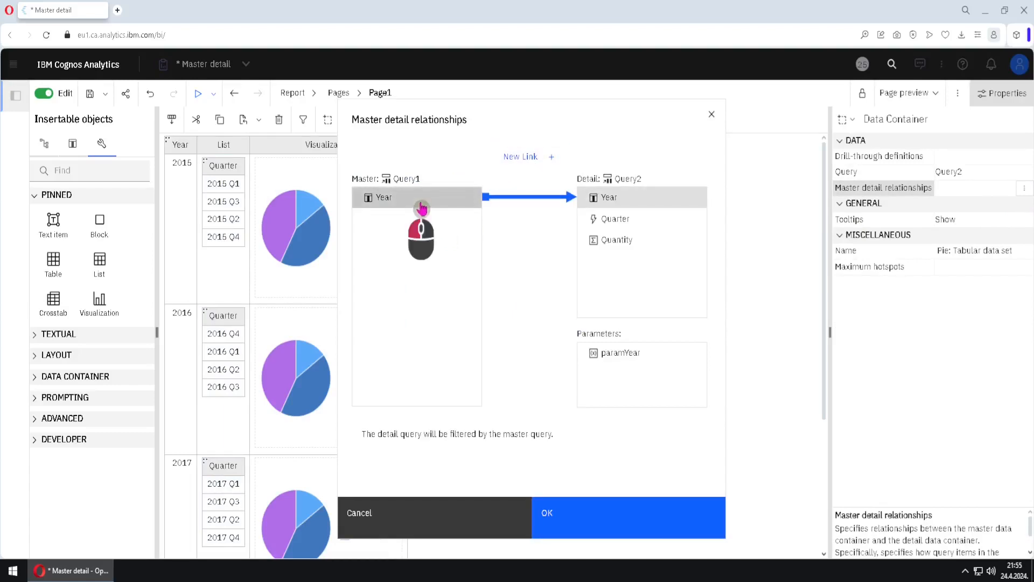
left_click(625, 358)
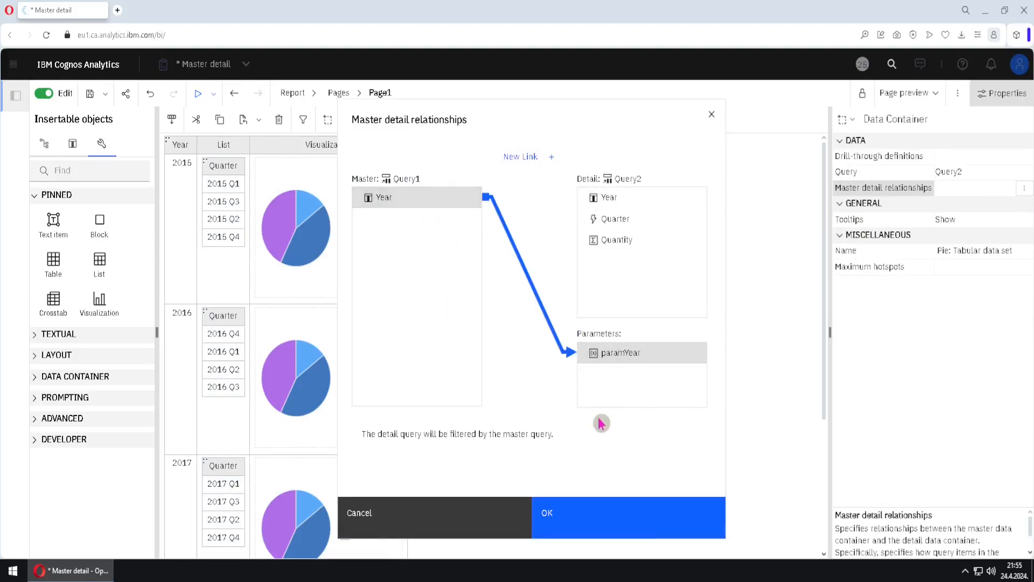
left_click(597, 519)
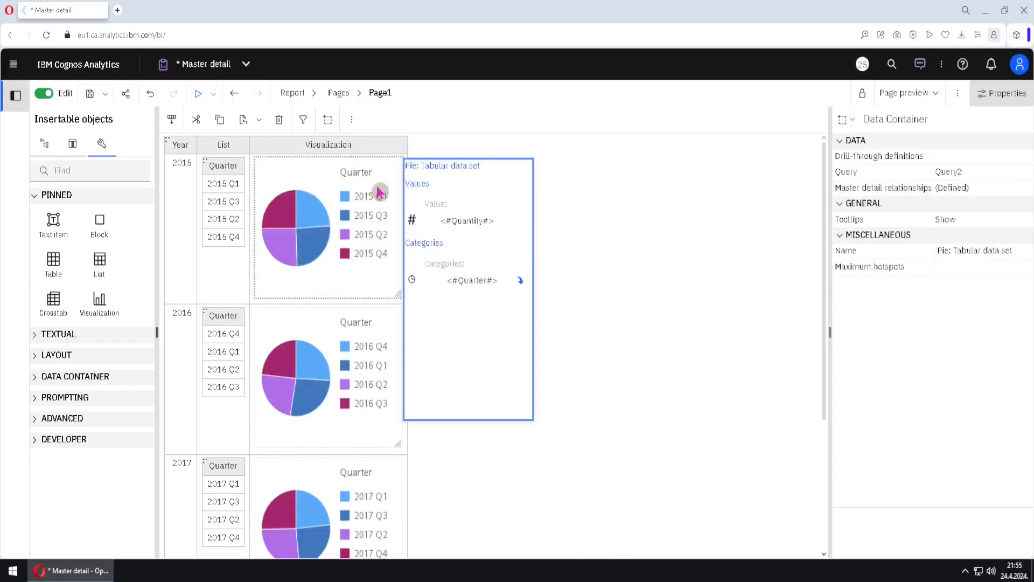
left_click(626, 335)
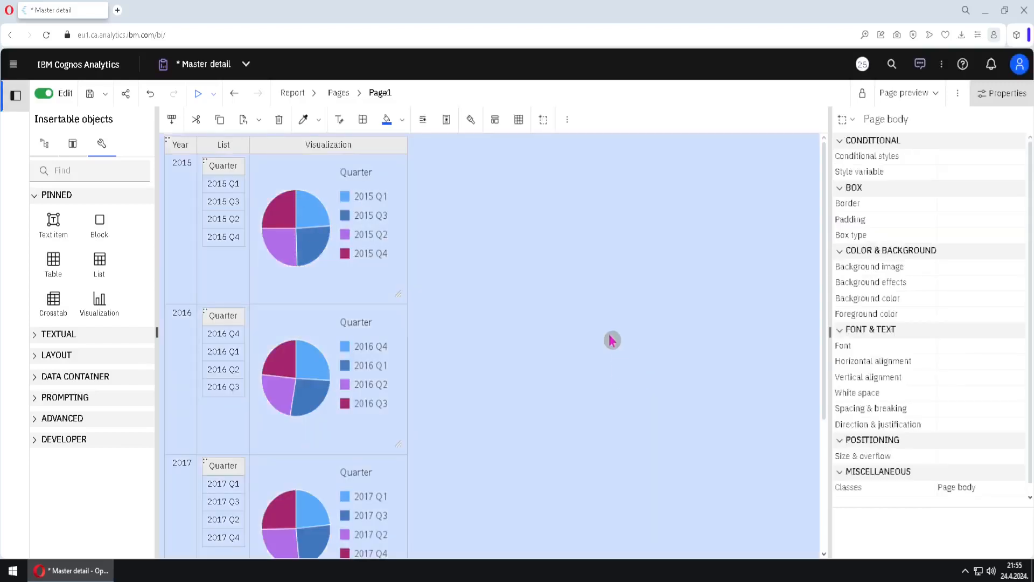
left_click(569, 338)
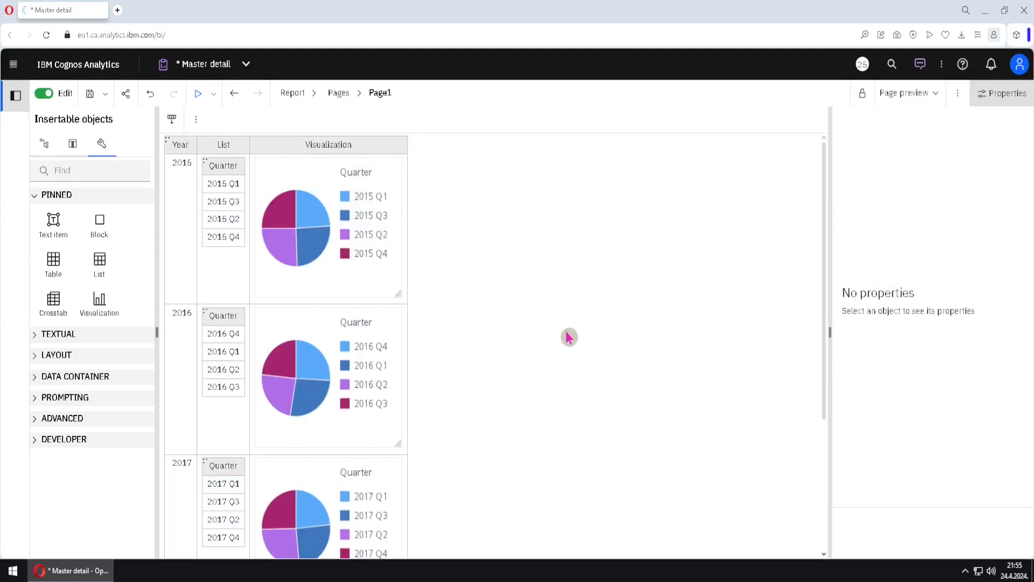